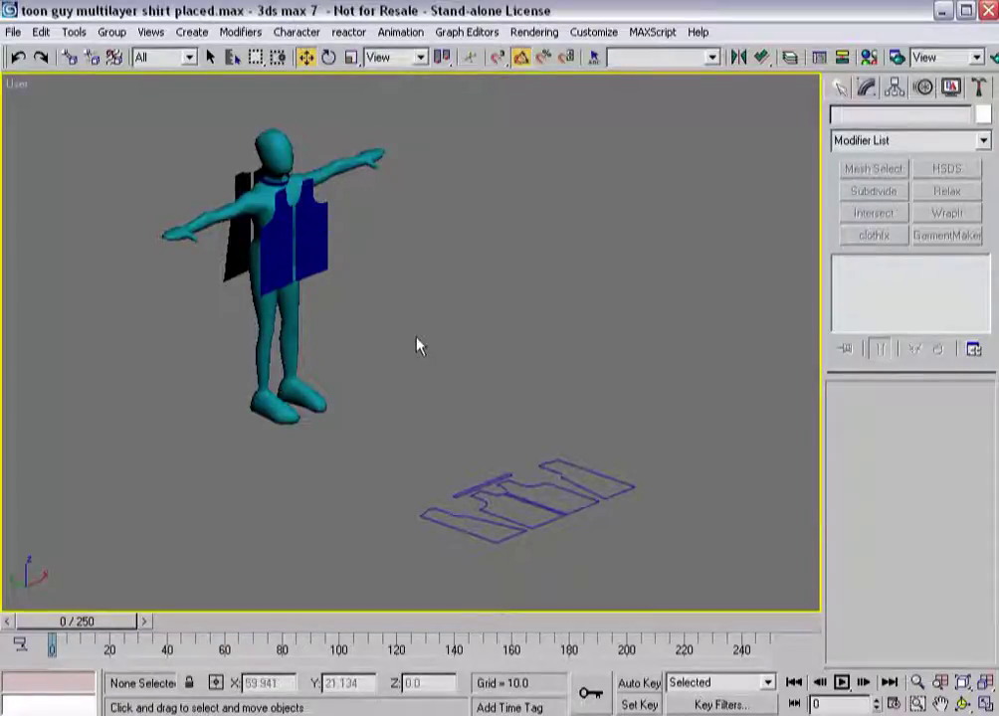
Examine the placed tank_topREF garment, its modifier stack, and the flat tank_top spline it comes from.
left_click(326, 261)
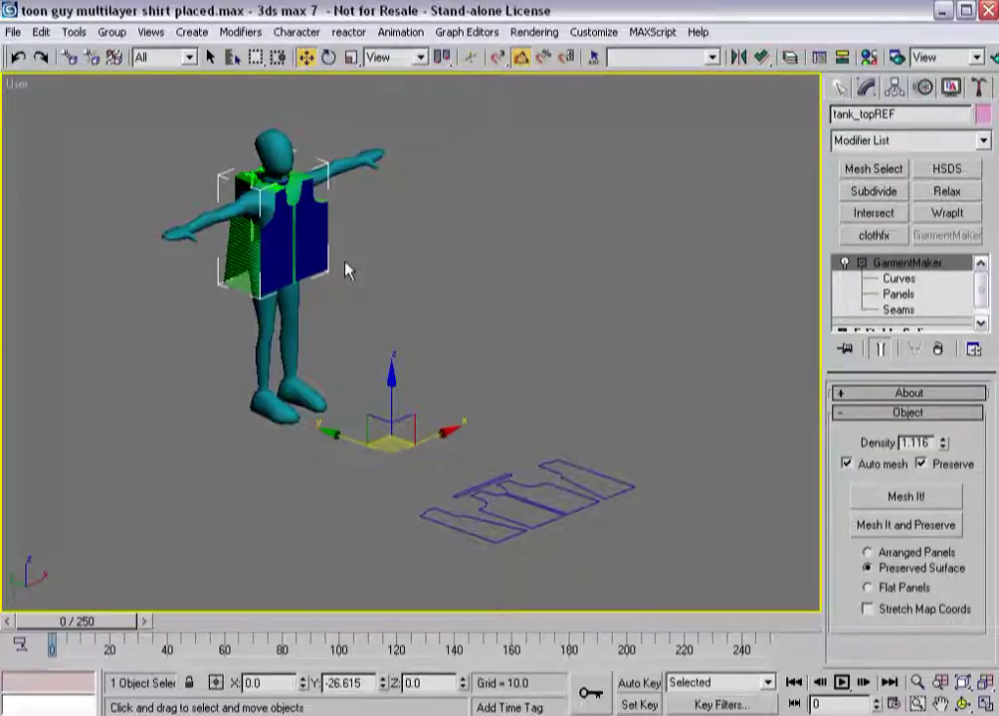
left_click(442, 306)
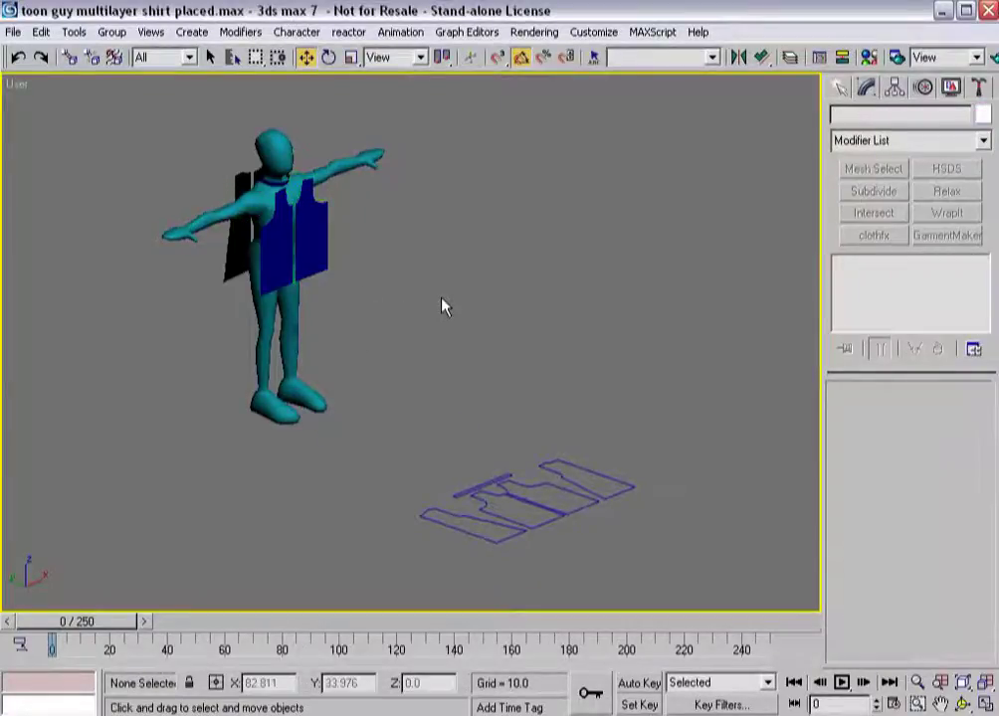
left_click(330, 269)
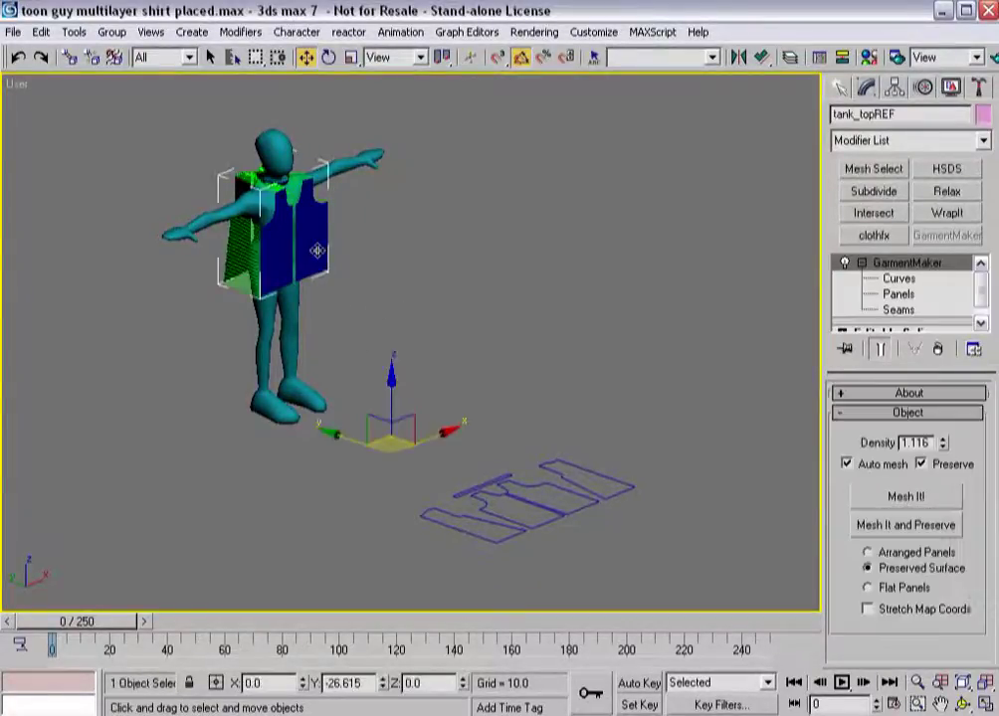
left_click(568, 516)
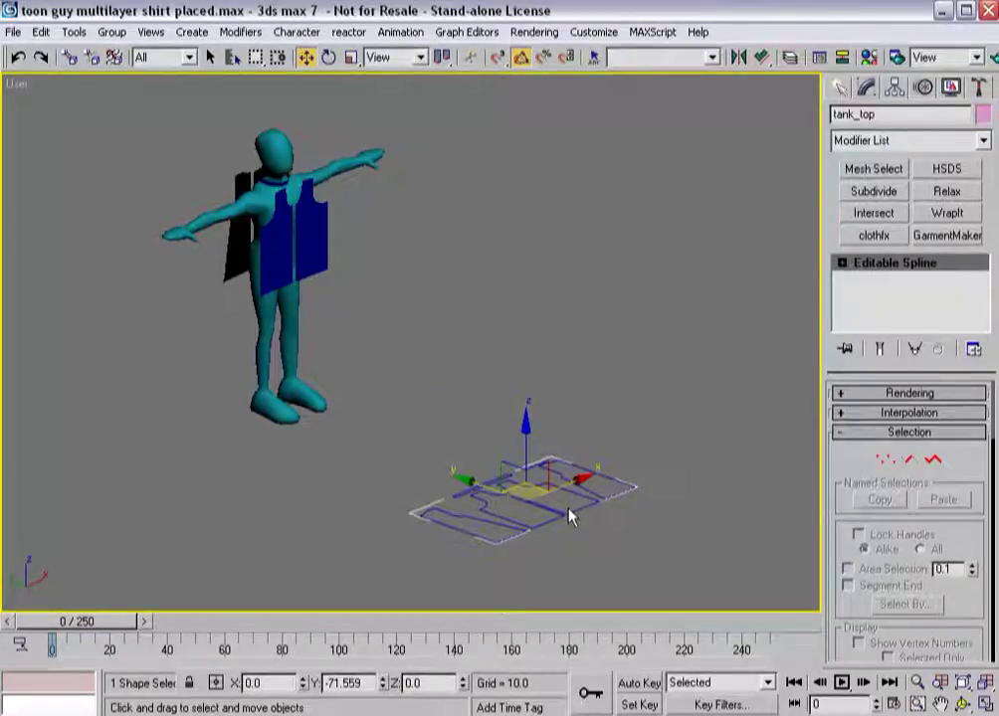
left_click(318, 256)
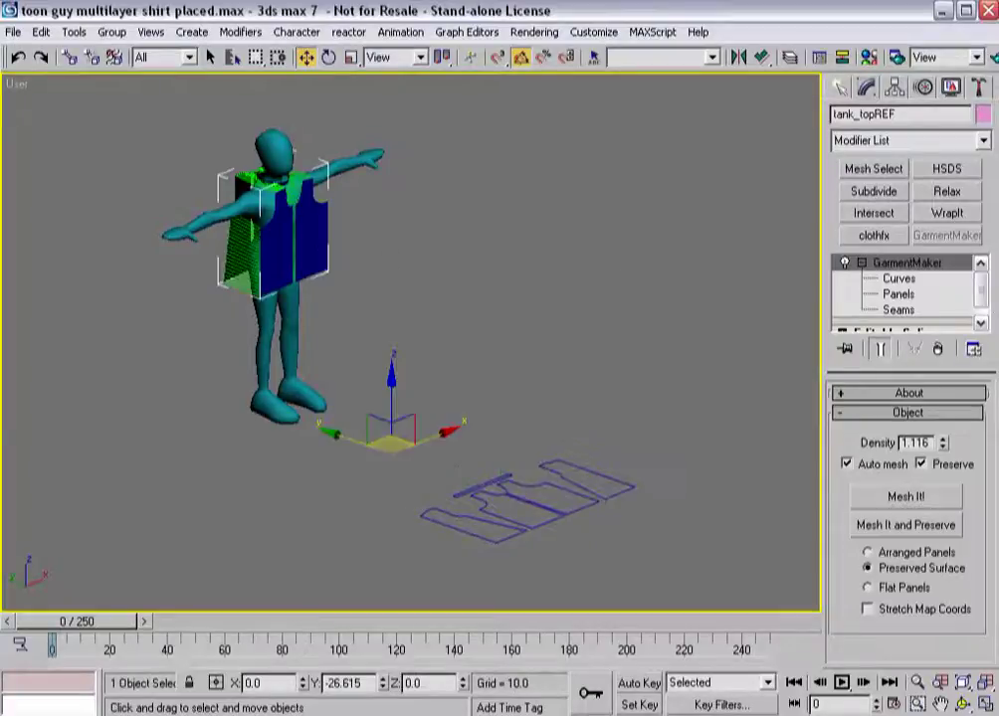
left_click_drag(982, 290, 981, 318)
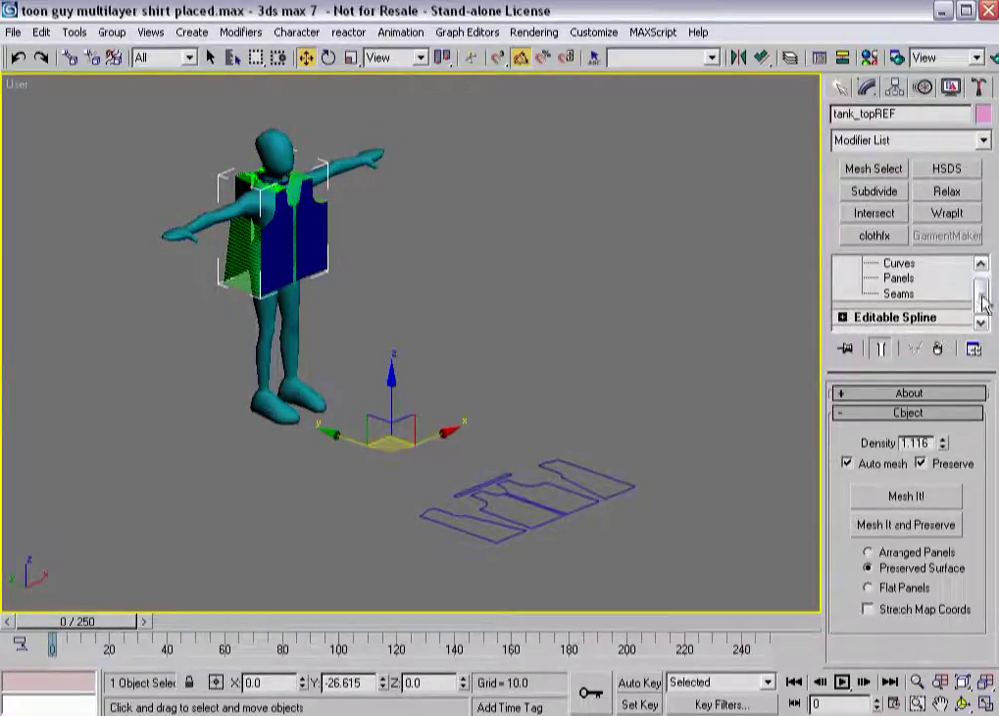
left_click_drag(982, 305, 982, 272)
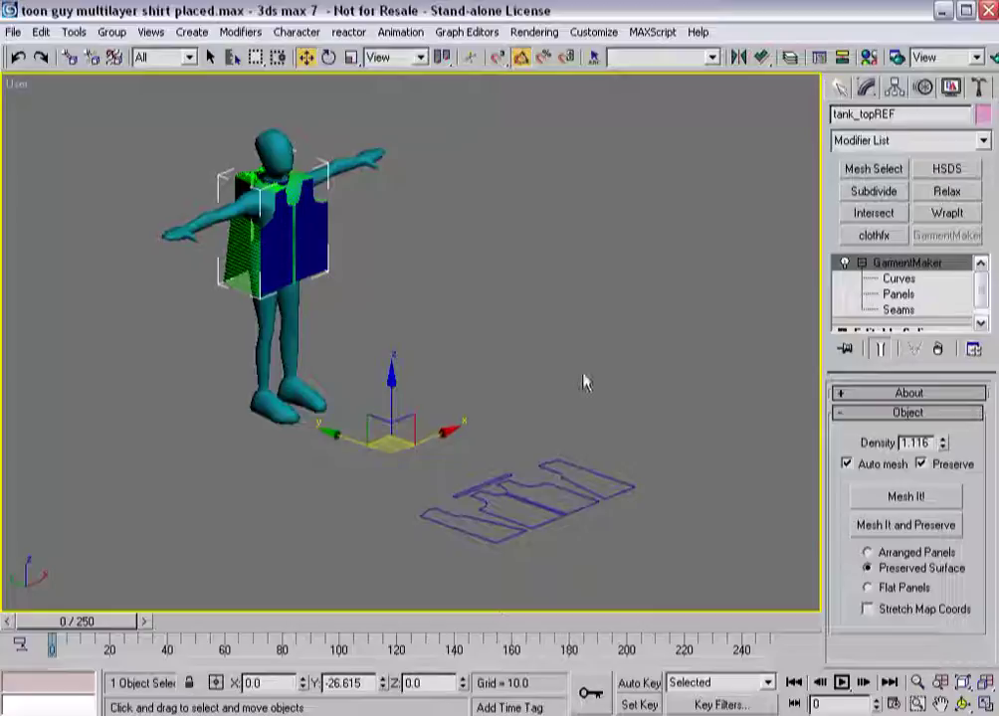
Hide the flat tank_top pattern spline and select the tank_topREF garment around the character.
left_click(559, 444)
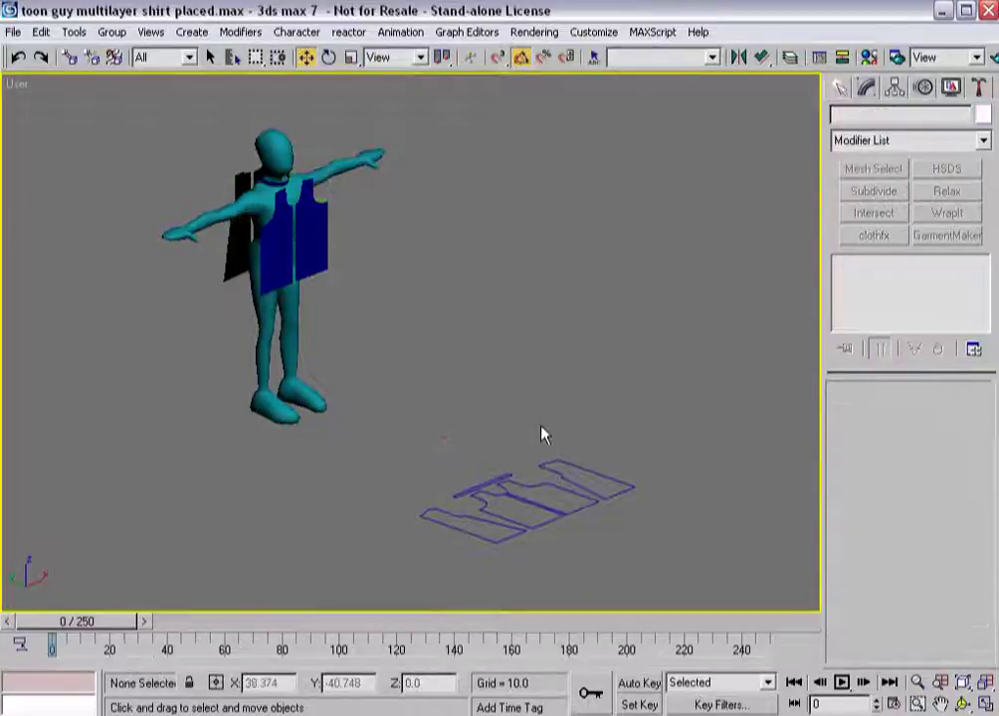
left_click(581, 510)
right_click(563, 470)
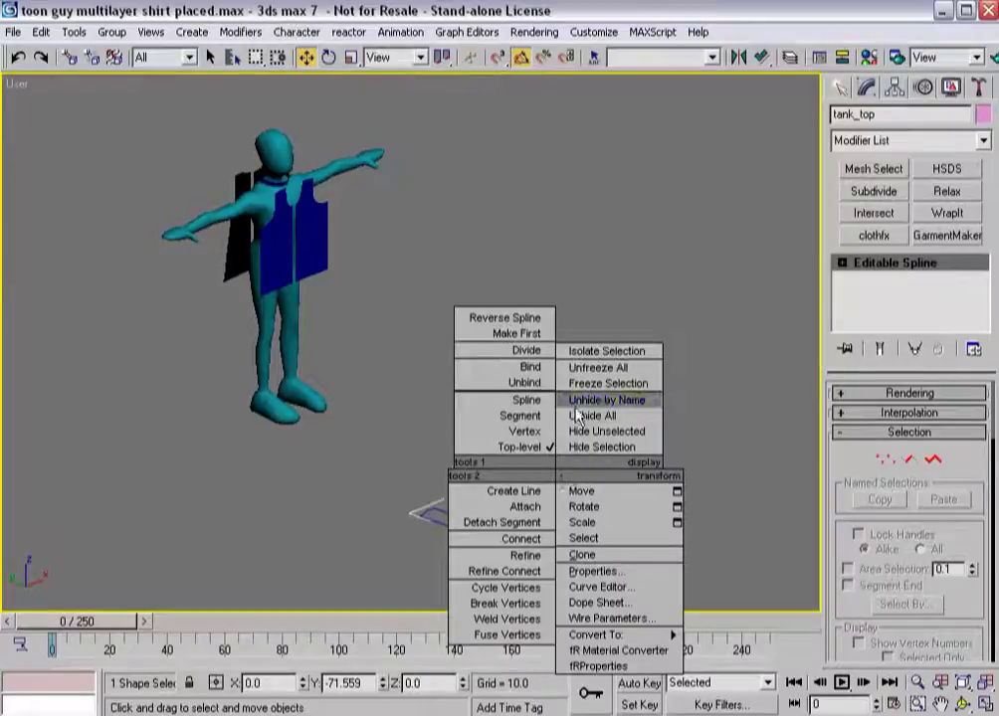
left_click(592, 446)
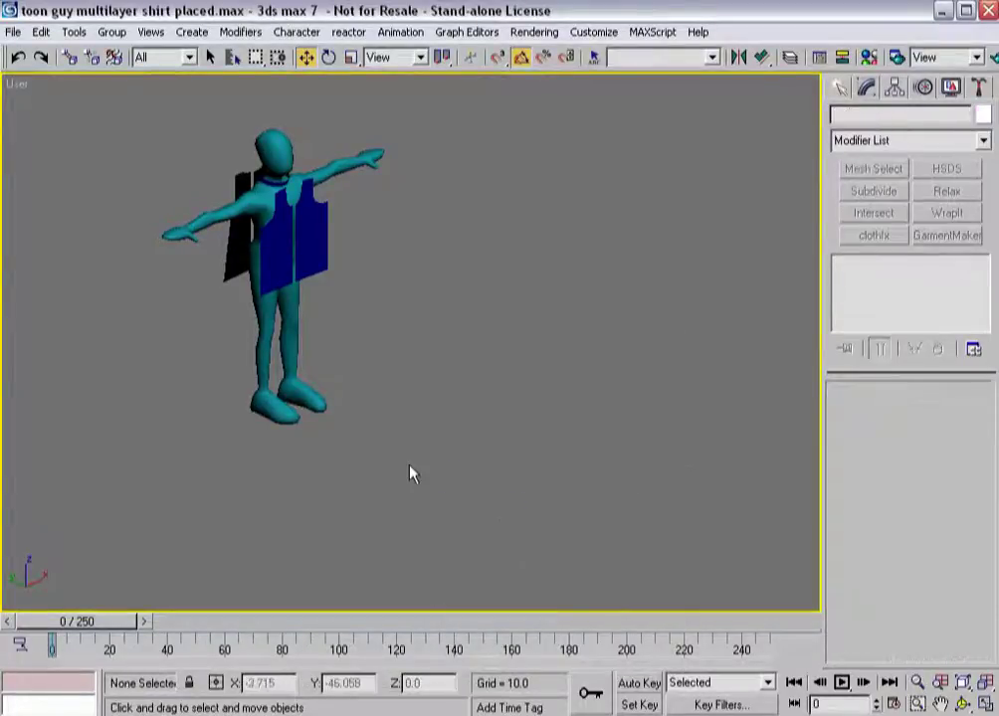
middle_click_drag(368, 449, 483, 517)
scroll(477, 511, "up", 4)
scroll(457, 448, "down", 2)
left_click(437, 319)
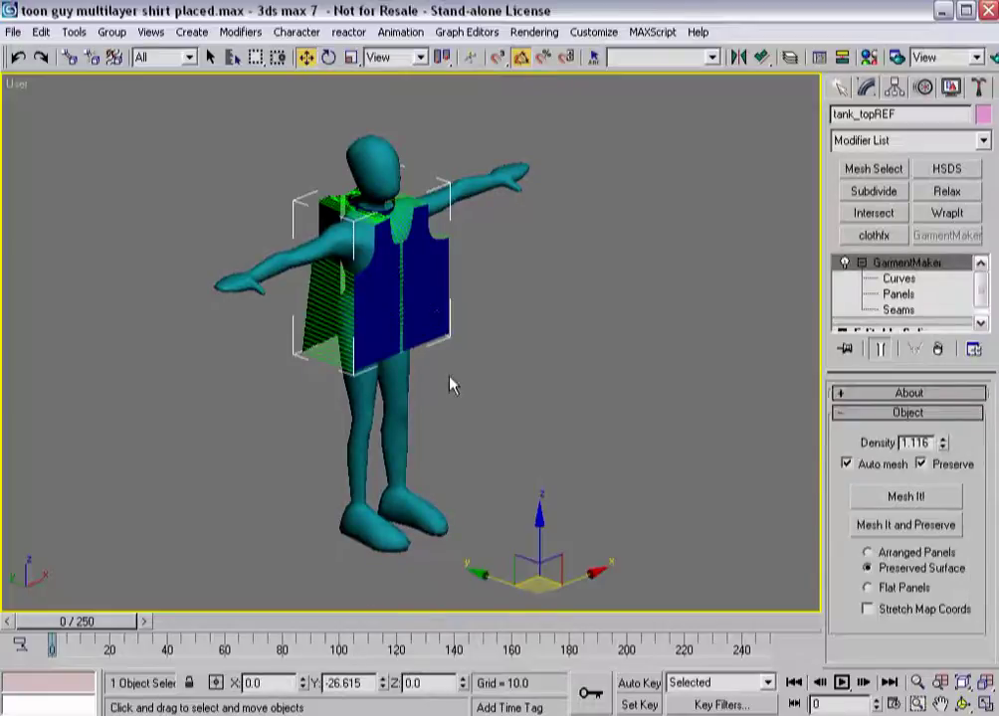
Scrub through the timeline to preview the character's motion and return to frame 0.
scroll(398, 383, "down", 4)
middle_click_drag(279, 293, 262, 315)
left_click_drag(77, 622, 332, 622)
middle_click_drag(480, 576, 342, 416, "alt")
left_click_drag(351, 622, 14, 627)
key("w")
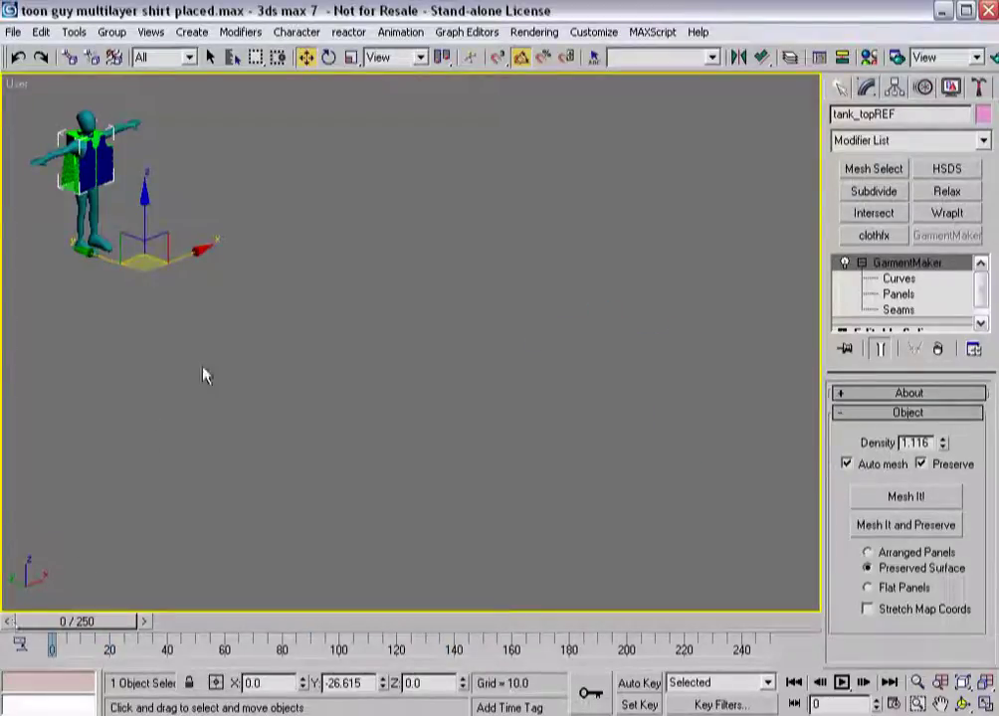
middle_click_drag(187, 348, 390, 421)
scroll(390, 421, "up", 5)
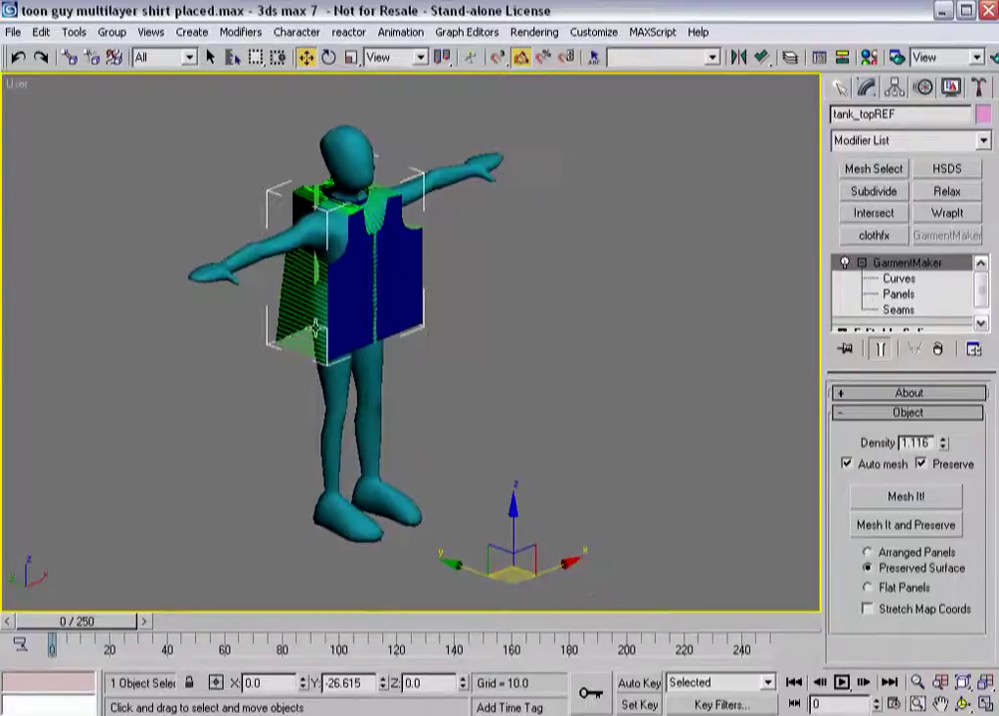
Apply a clothfx modifier to tank_topREF and define the garment as Cloth in its object properties.
left_click(874, 236)
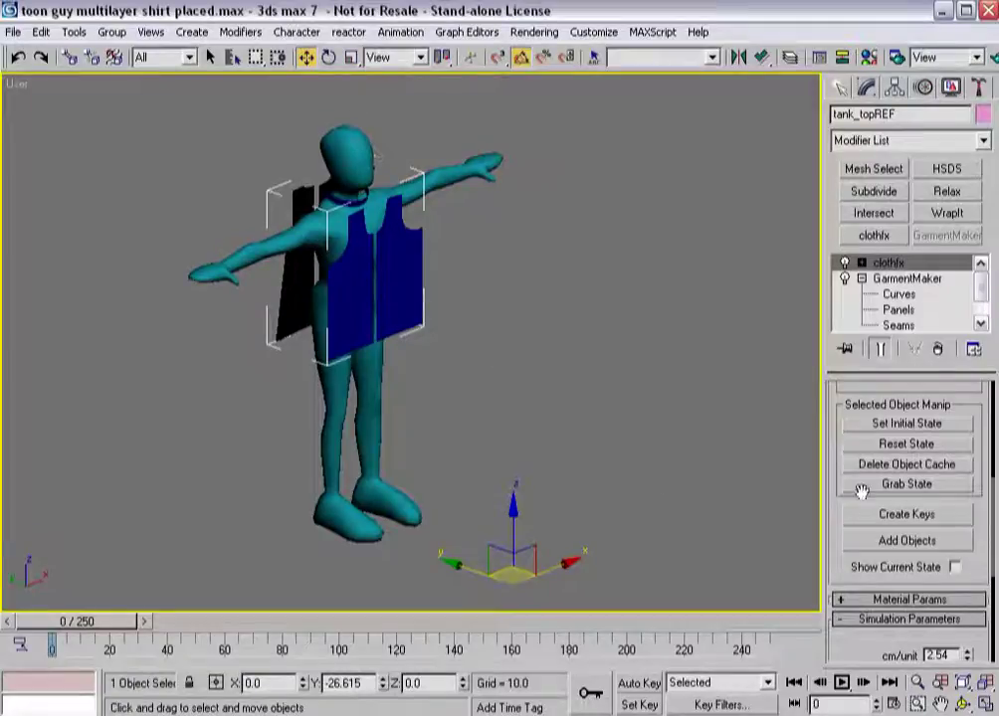
left_click_drag(829, 493, 828, 632)
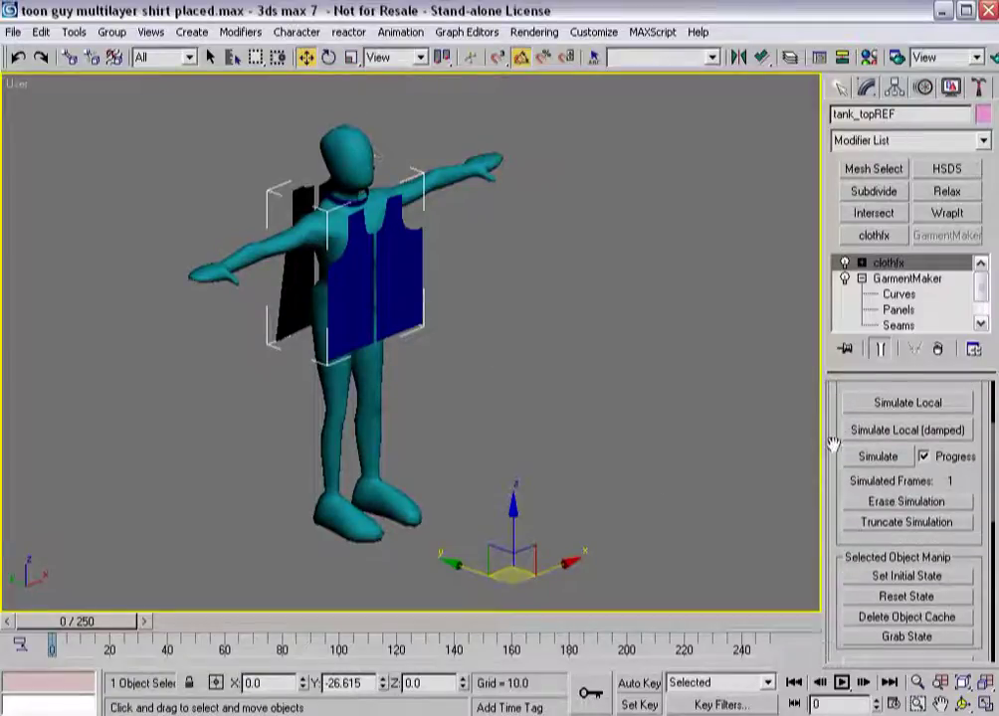
left_click_drag(839, 416, 832, 555)
left_click(885, 450)
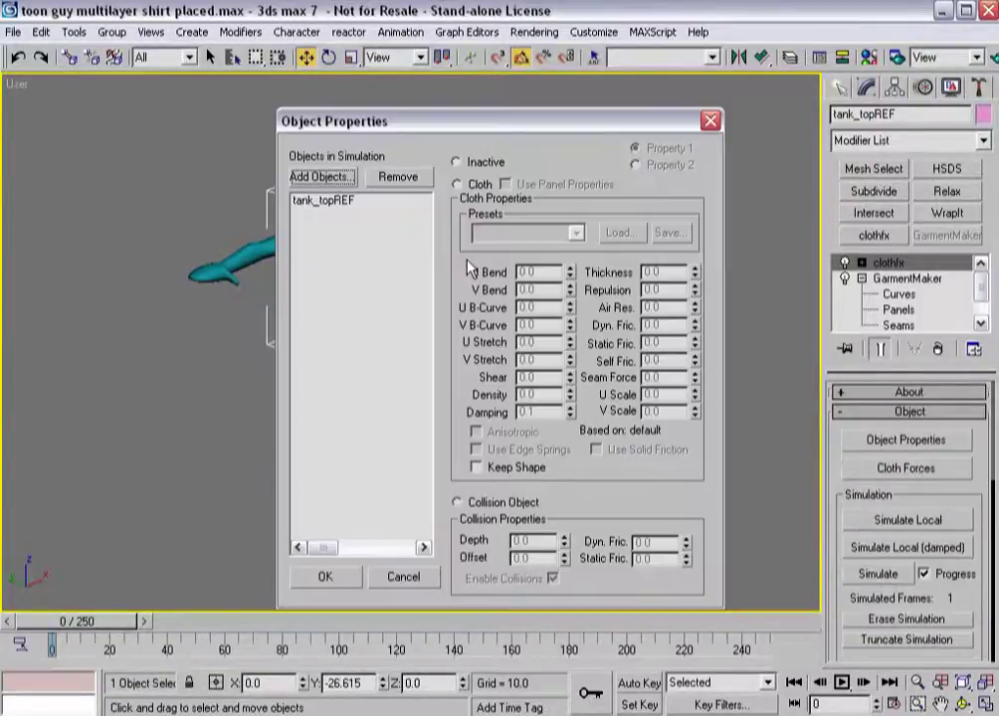
left_click(340, 204)
left_click(459, 186)
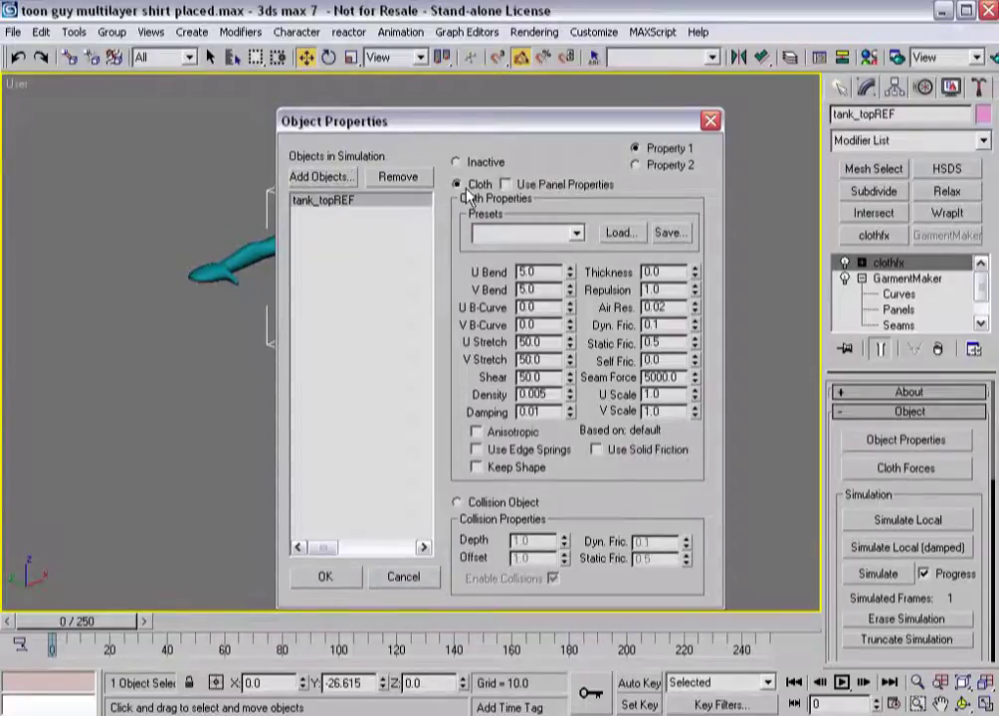
Add GenericMan to the simulation as a collision object with an offset of 0.35.
left_click(316, 179)
double_click(350, 219)
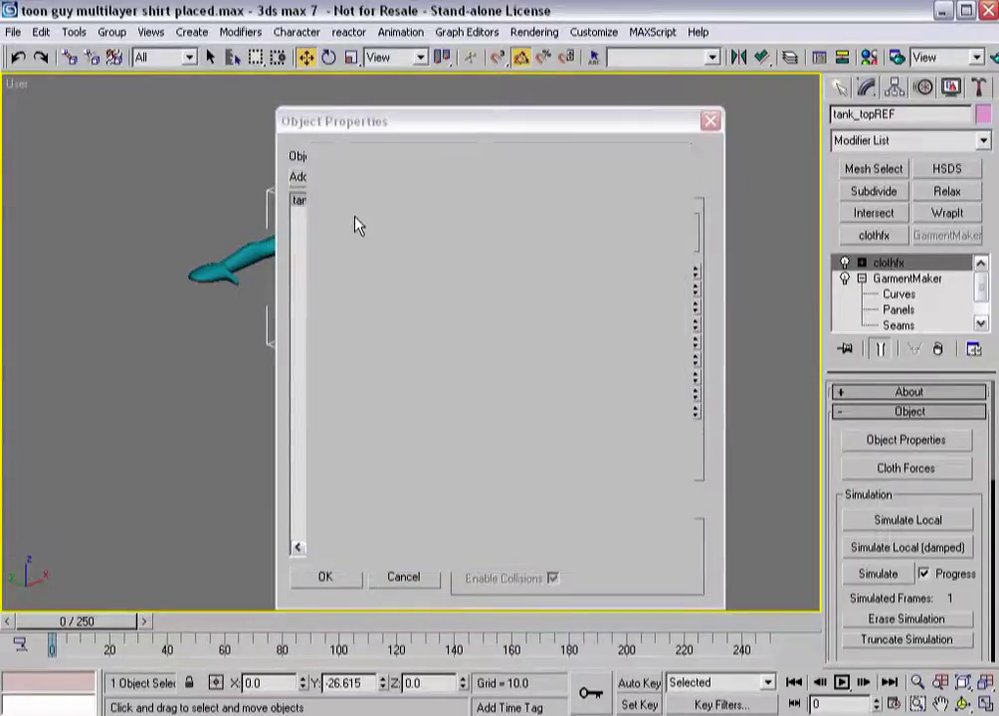
left_click(320, 200)
left_click(457, 503)
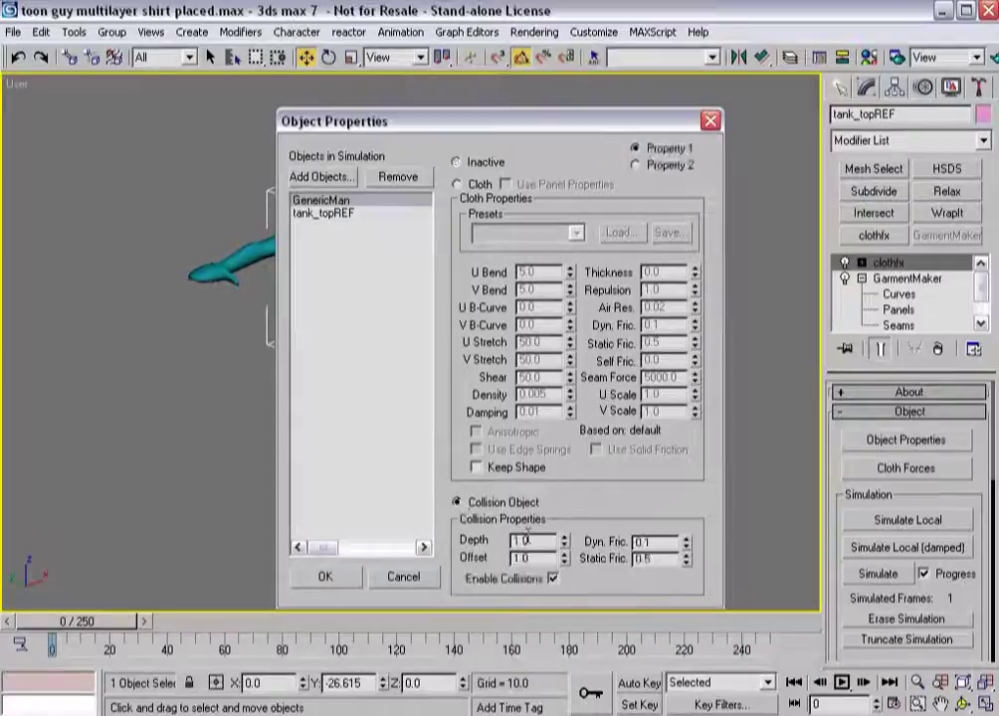
left_click_drag(533, 559, 493, 563)
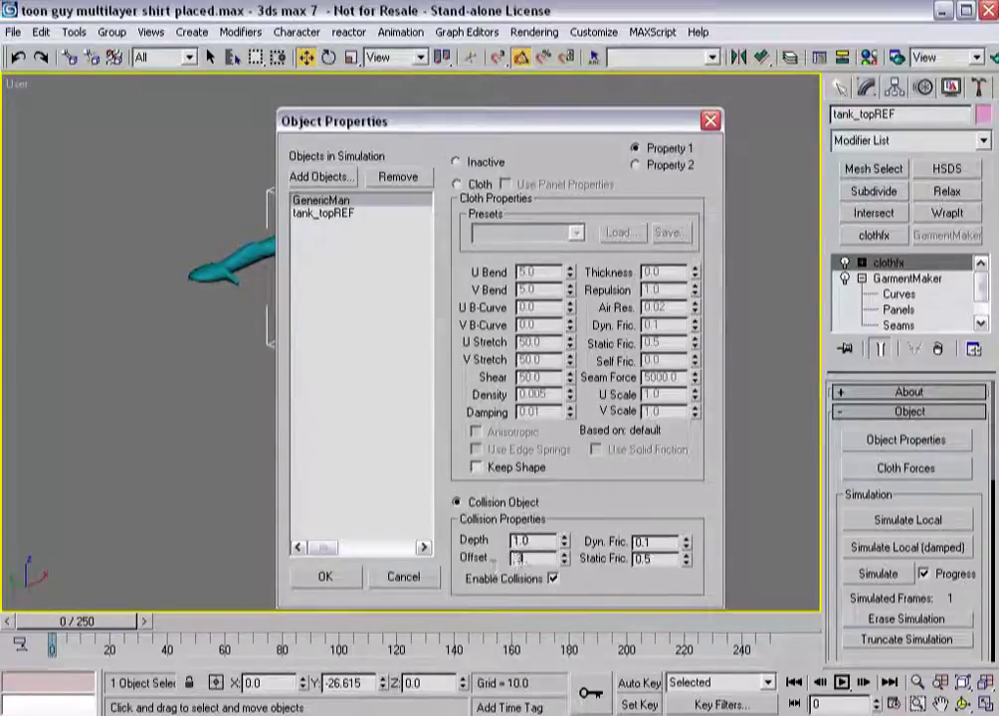
type(".35")
key("Tab")
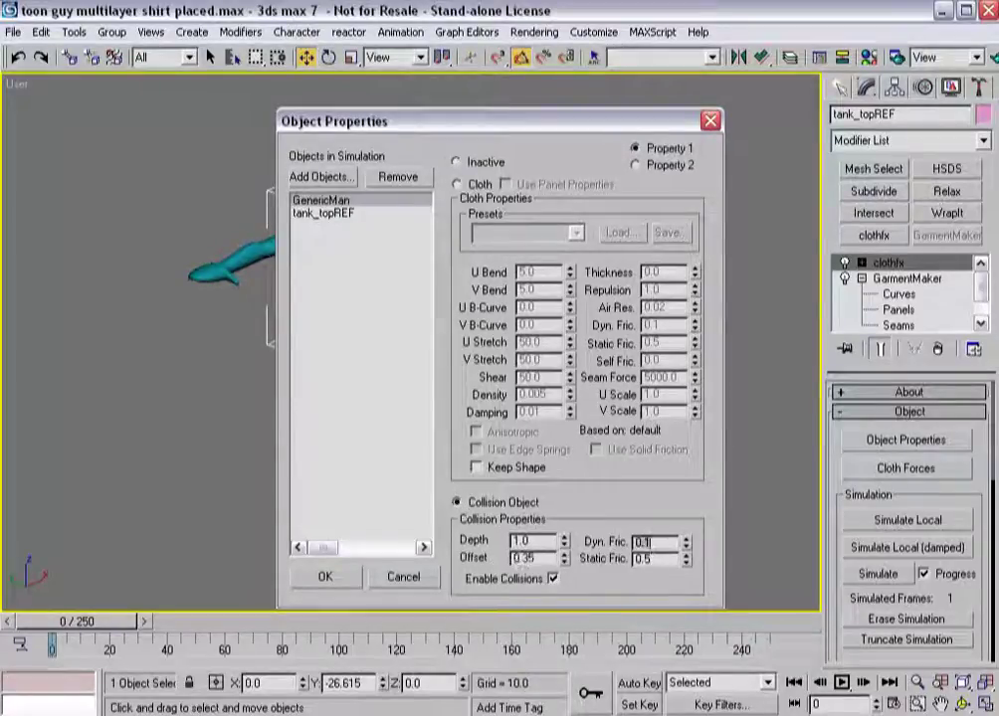
left_click(324, 575)
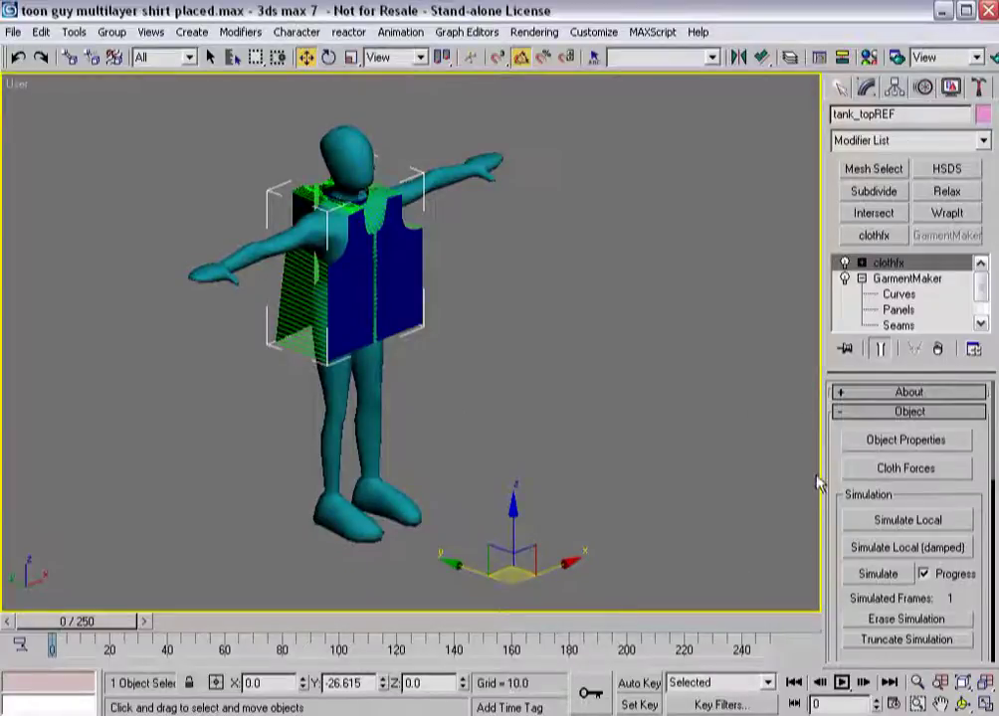
Run a damped local simulation to pull the tank top's panels together around the body, and stop it.
left_click_drag(827, 486, 826, 42)
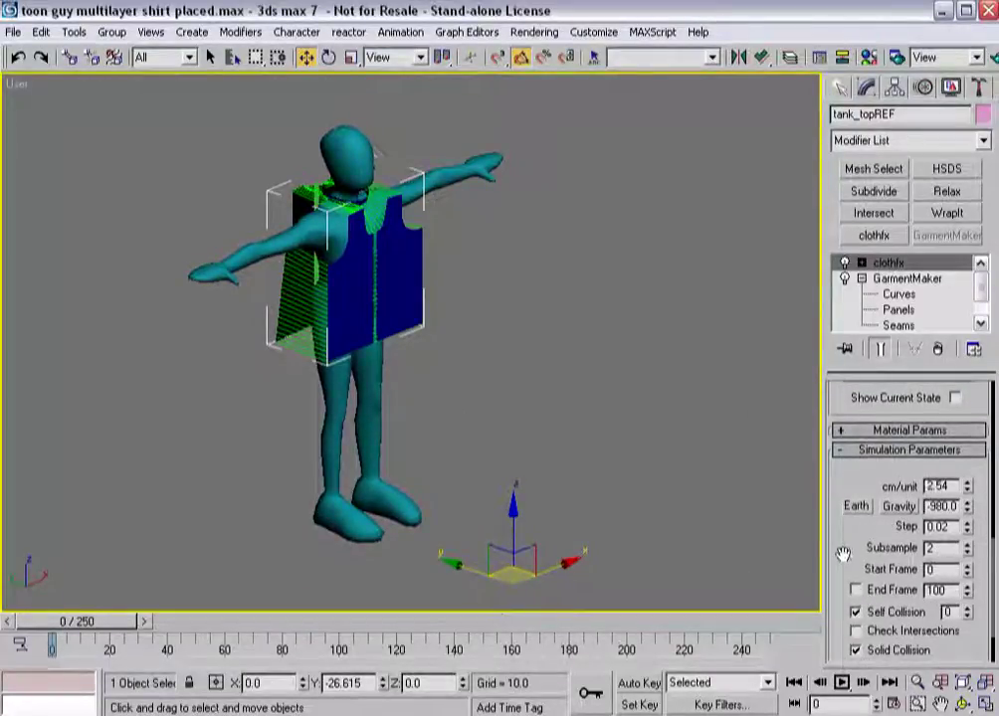
left_click_drag(843, 554, 830, 476)
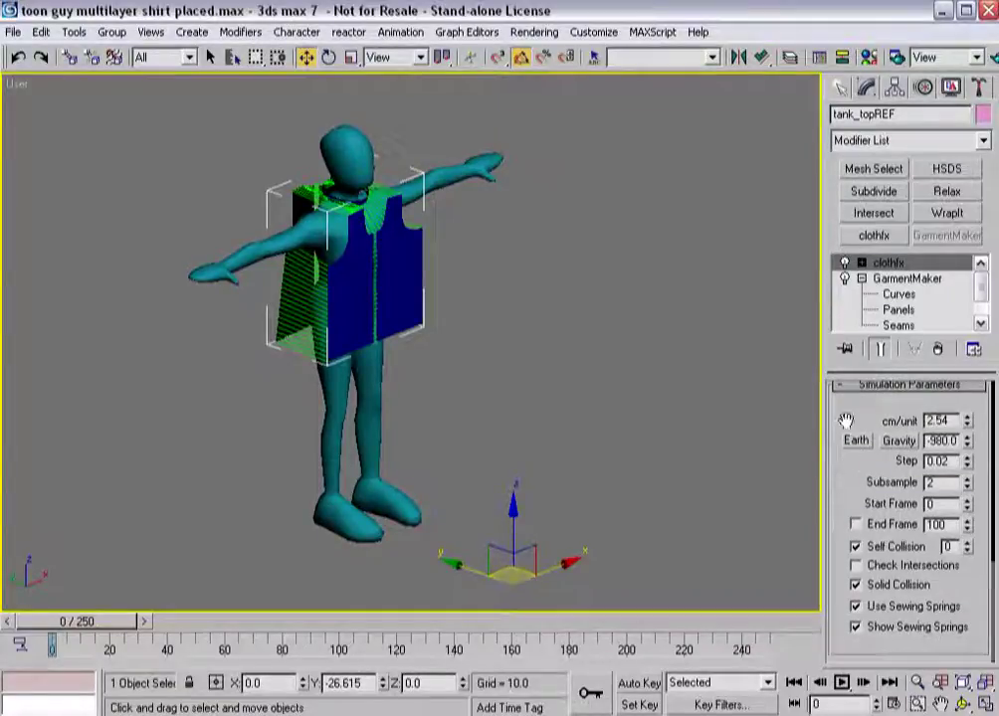
left_click_drag(844, 421, 836, 626)
left_click_drag(821, 340, 821, 488)
left_click(881, 450)
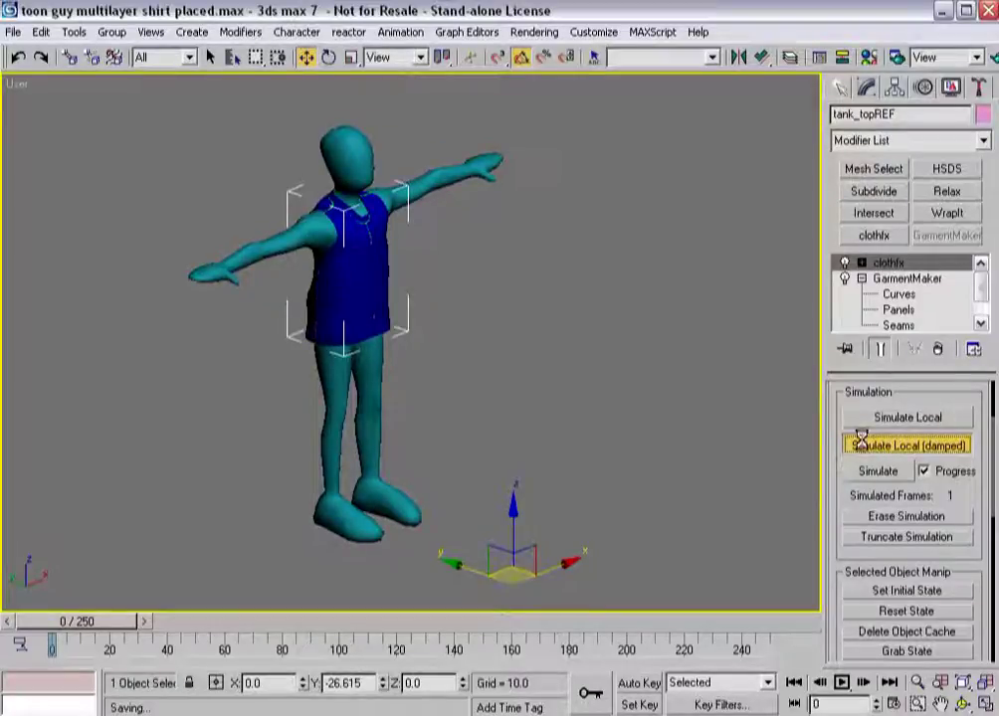
left_click(875, 448)
Turn on gravity and turn off Use Sewing Springs in the simulation parameters.
left_click_drag(829, 502, 830, 228)
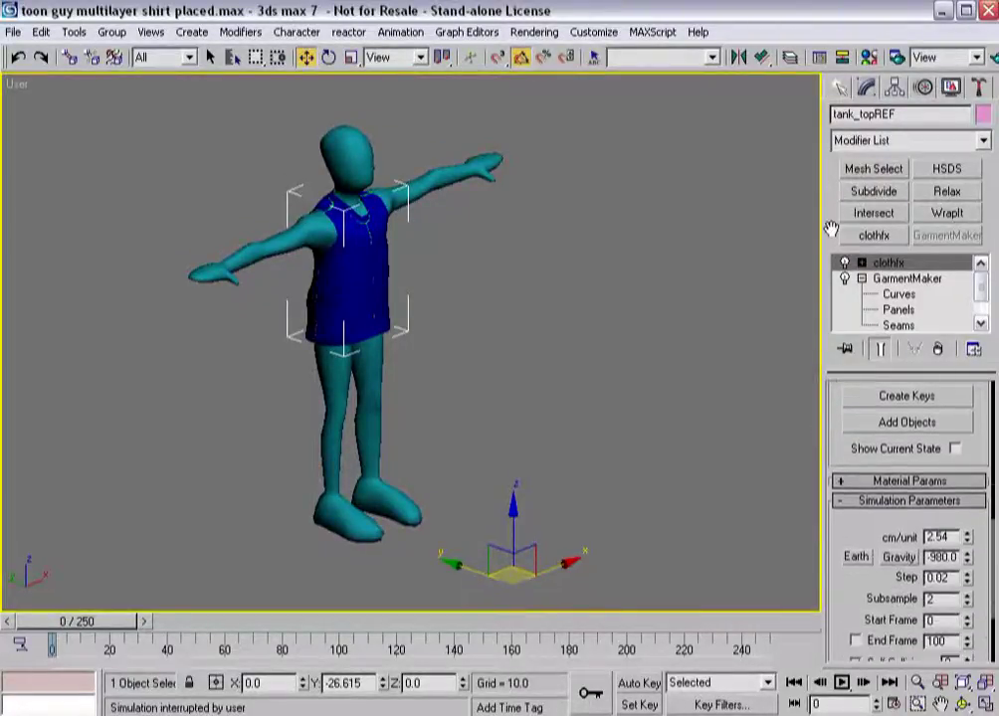
left_click(899, 557)
scroll(857, 597, "down", 3)
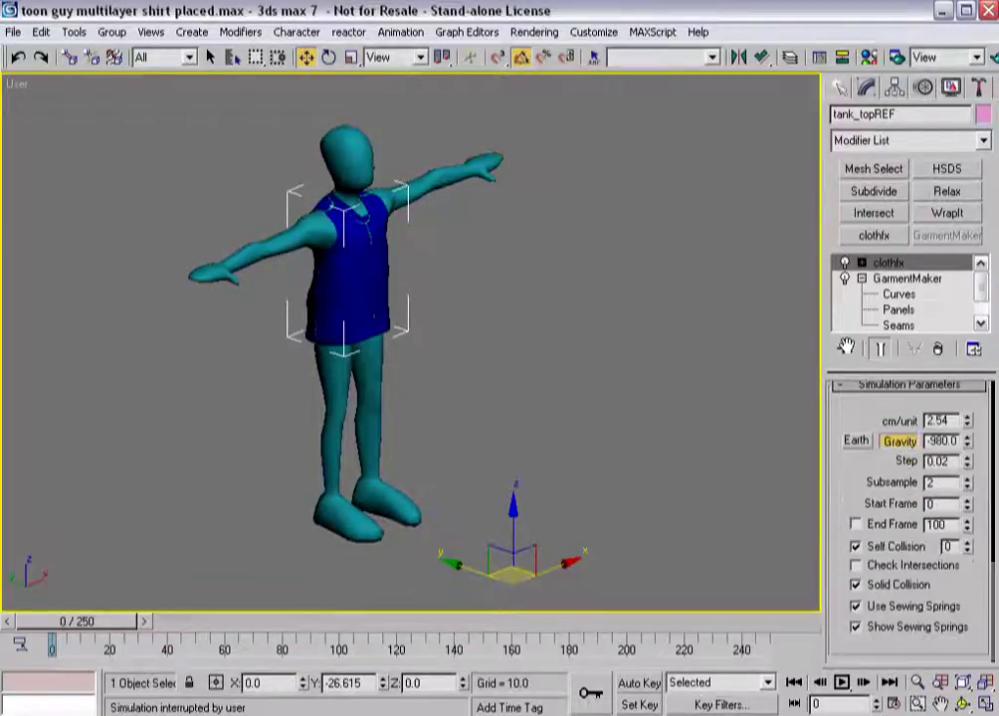
left_click(855, 606)
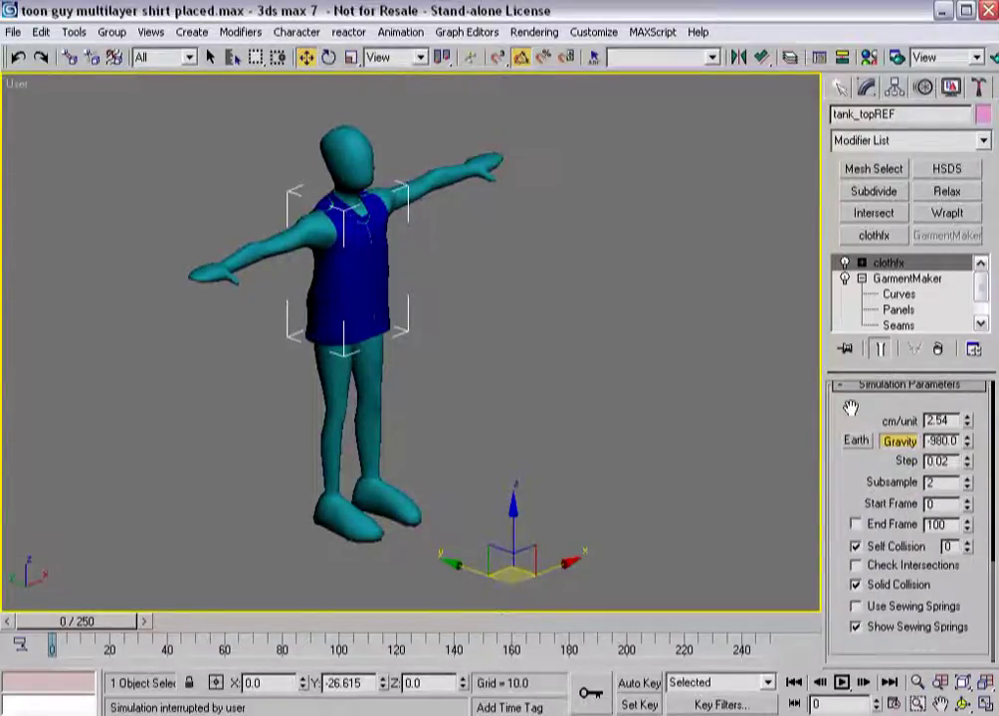
Run the damped local simulation again to settle the sewn shirt, stop it, and inspect the lower edge.
scroll(851, 408, "up", 10)
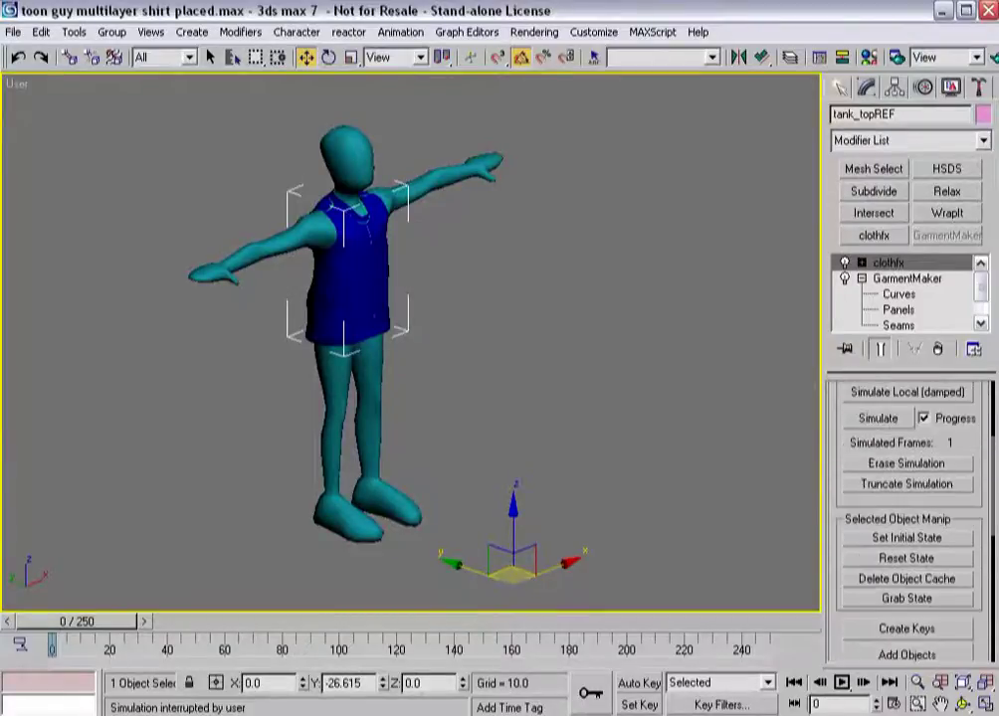
scroll(855, 448, "up", 1)
left_click(872, 483)
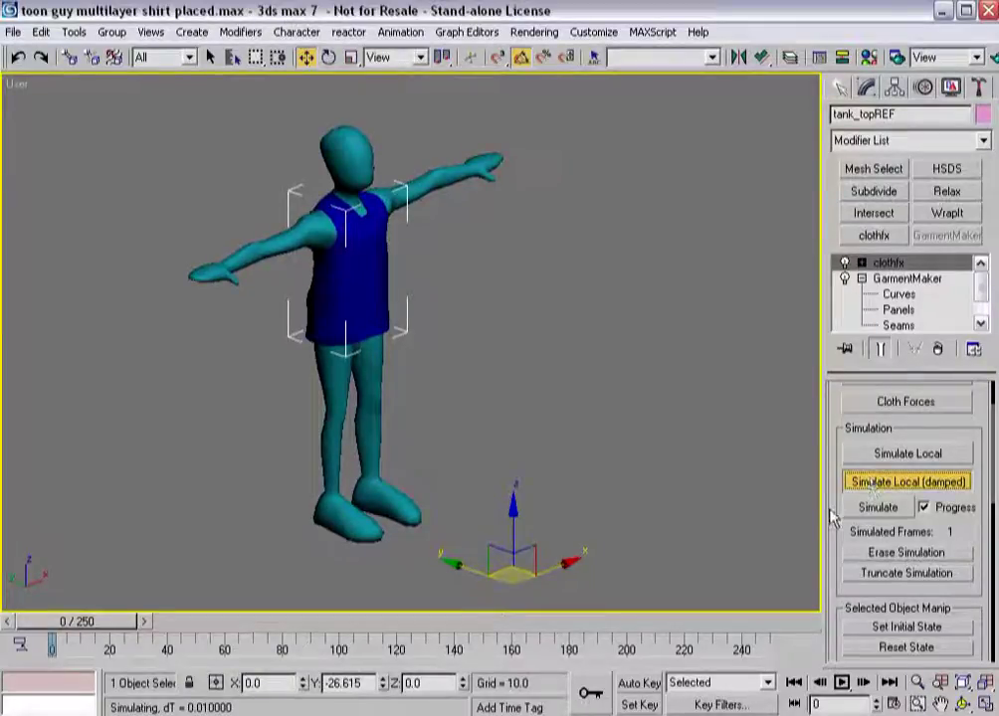
left_click(843, 481)
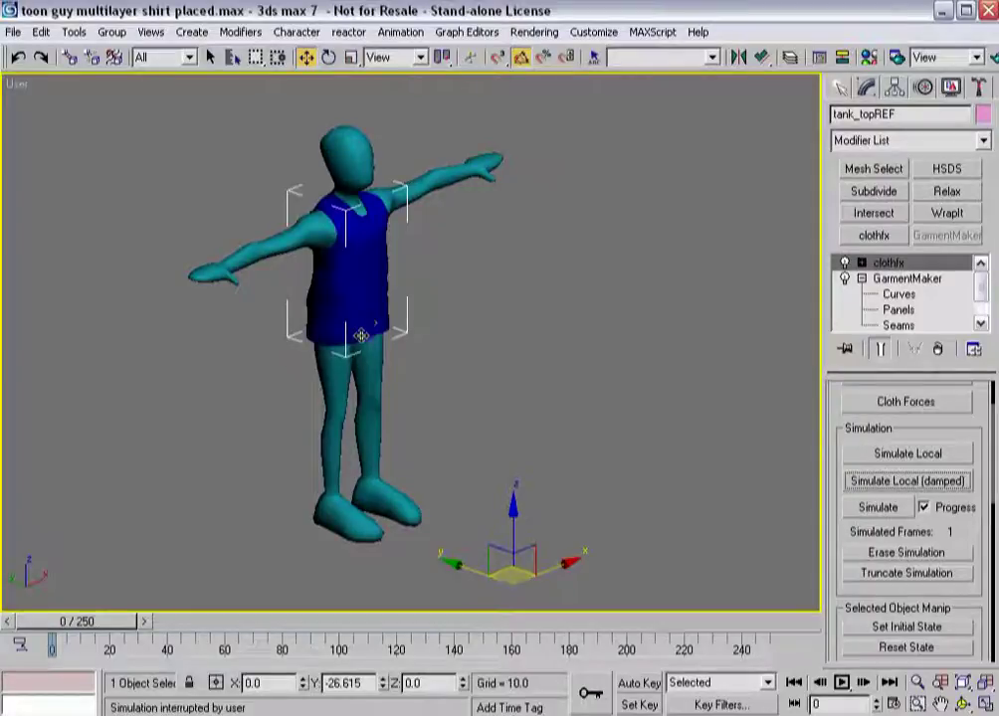
middle_click_drag(266, 268, 462, 314, "alt")
scroll(238, 313, "up", 3)
scroll(239, 318, "up", 3)
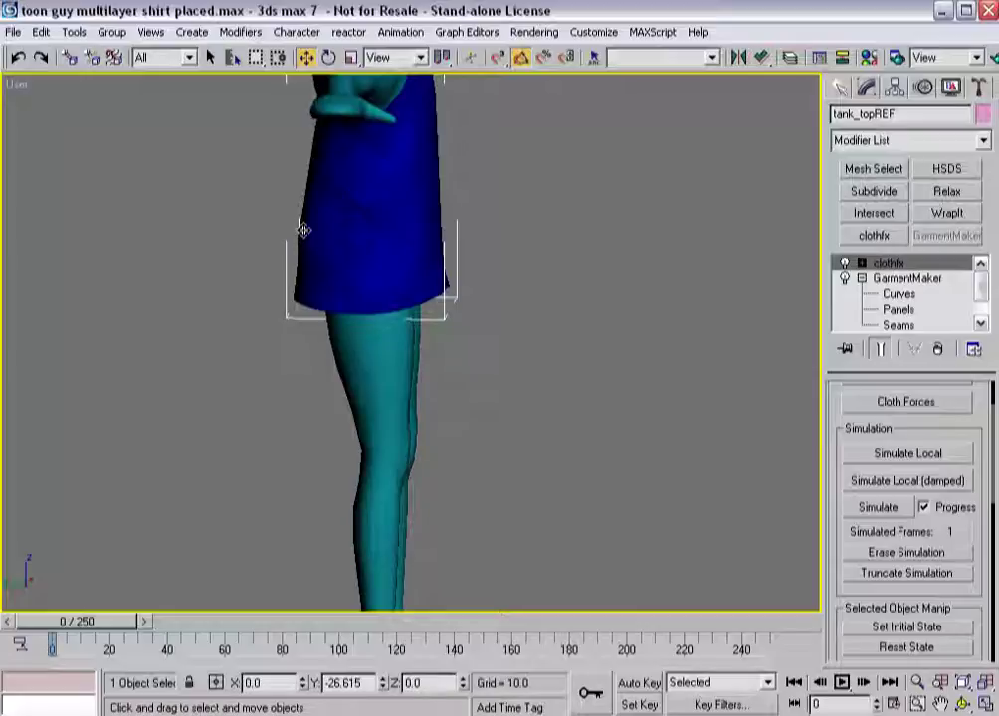
At clothfx's Group level, select the vertices of the tank top's lower half in a wireframe front view.
left_click(863, 264)
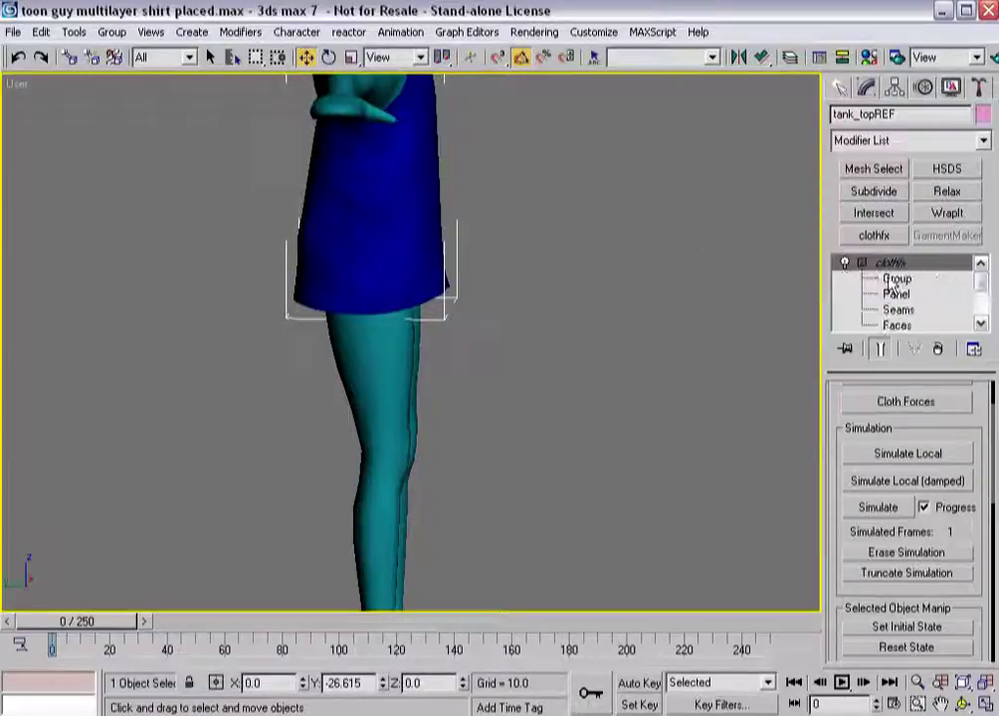
left_click(896, 278)
key("f")
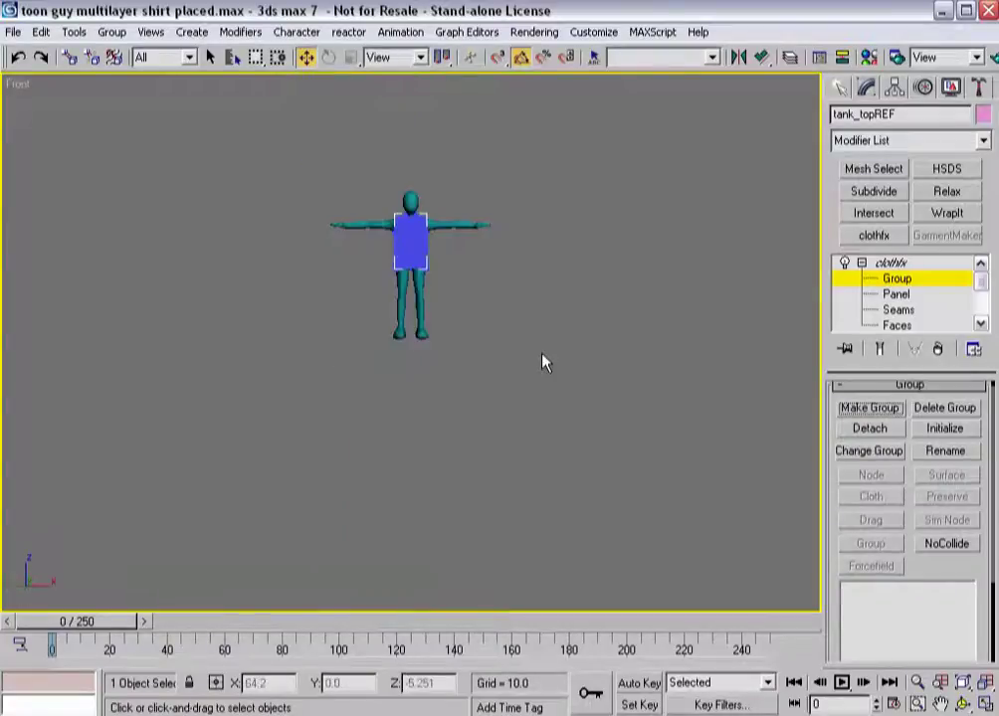
scroll(388, 288, "up", 5)
middle_click_drag(398, 285, 463, 457)
scroll(466, 502, "up", 4)
key("F3")
scroll(382, 395, "up", 2)
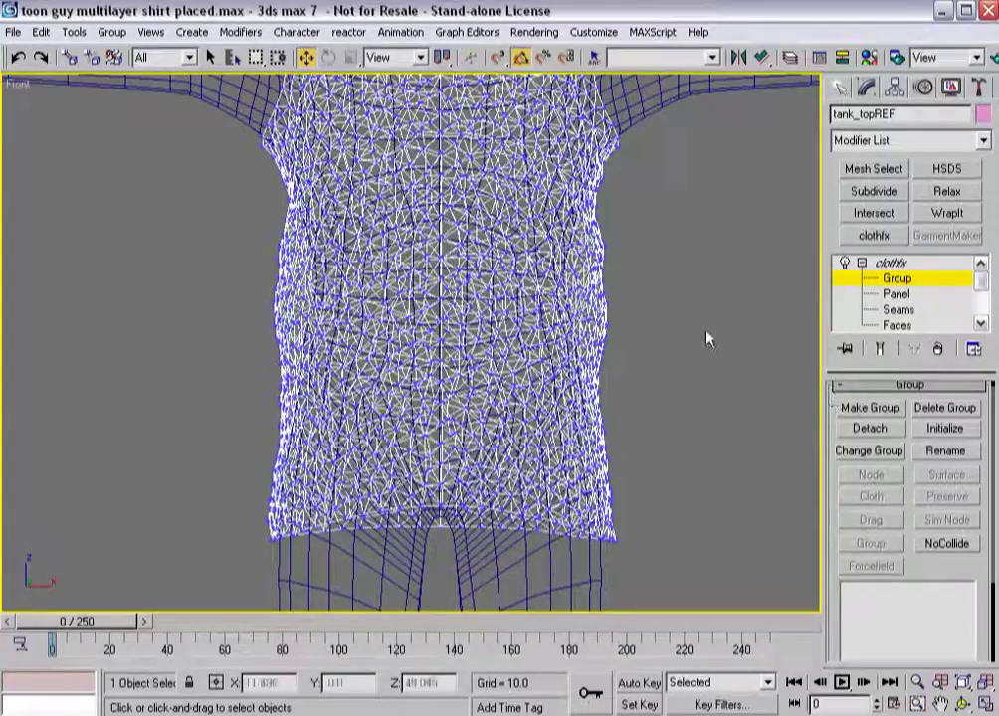
left_click_drag(254, 58, 258, 164)
mouse_move(640, 331)
left_mouse_down()
mouse_move(597, 315)
mouse_move(323, 311)
mouse_move(236, 341)
mouse_move(207, 502)
mouse_move(446, 588)
mouse_move(626, 567)
mouse_move(644, 333)
left_mouse_up()
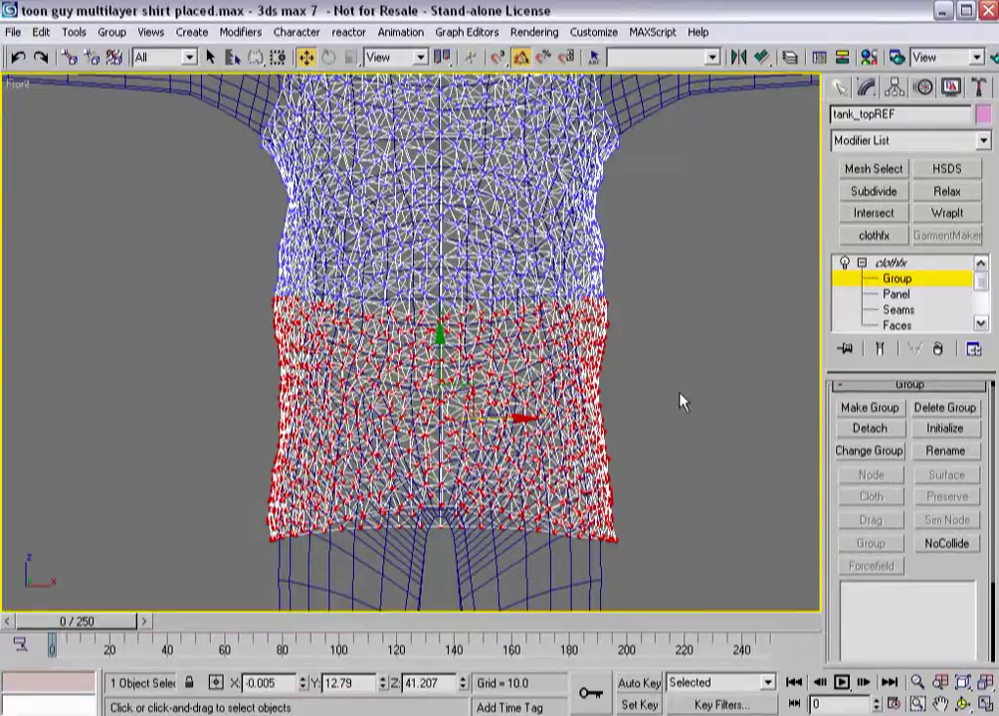
Make a group named shirttails from the selected vertices and constrain it to the surface of GenericMan.
left_click(865, 409)
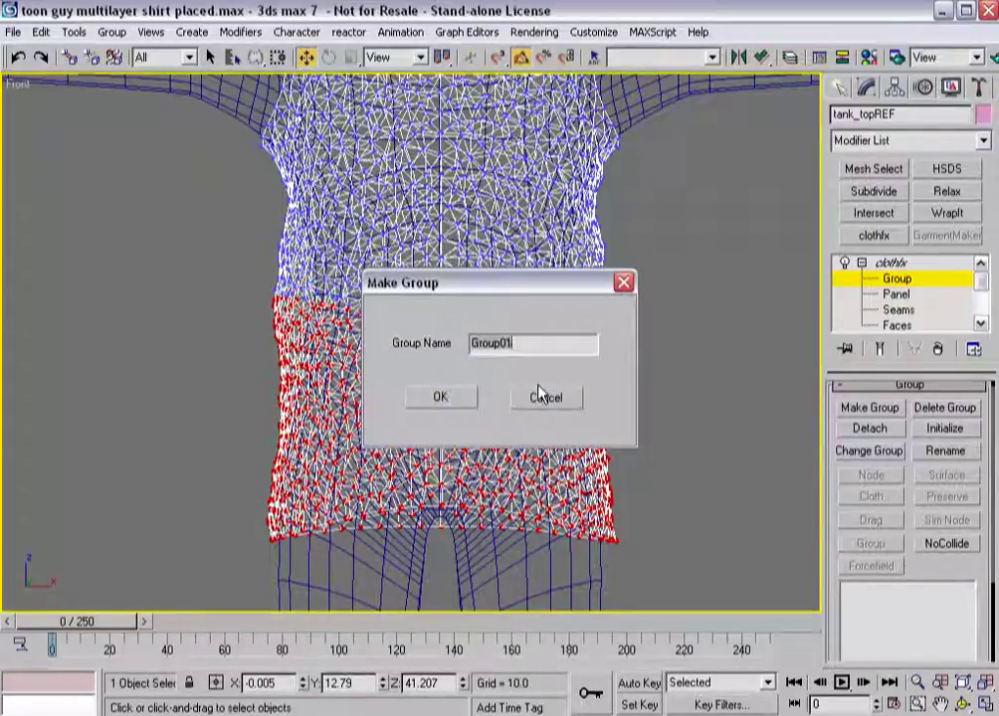
type("shi")
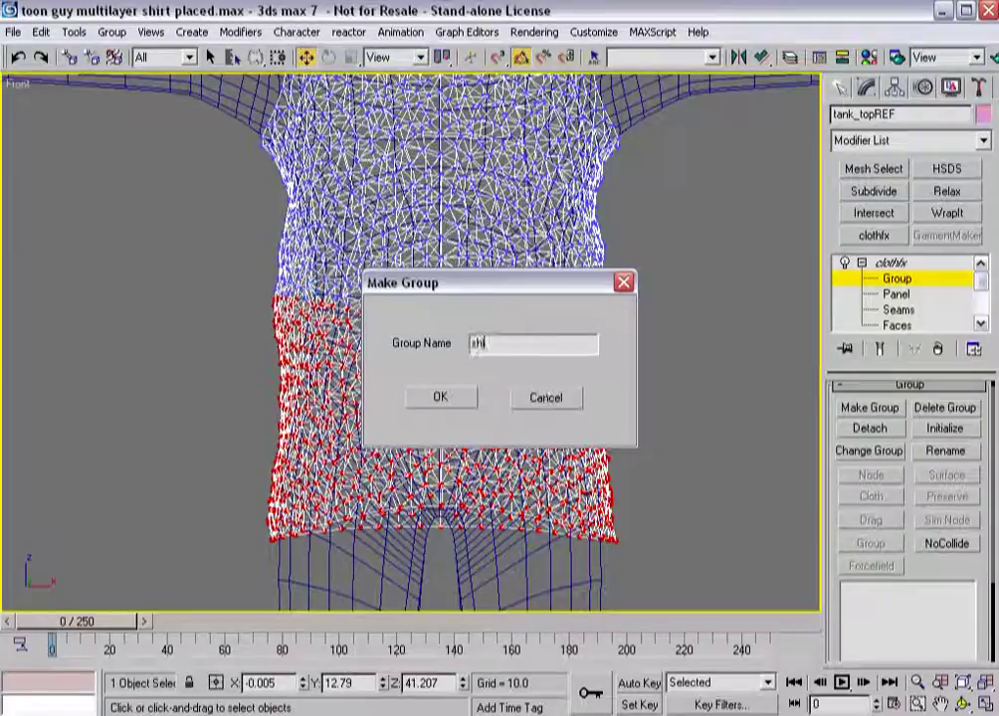
type("rttails")
left_click(418, 404)
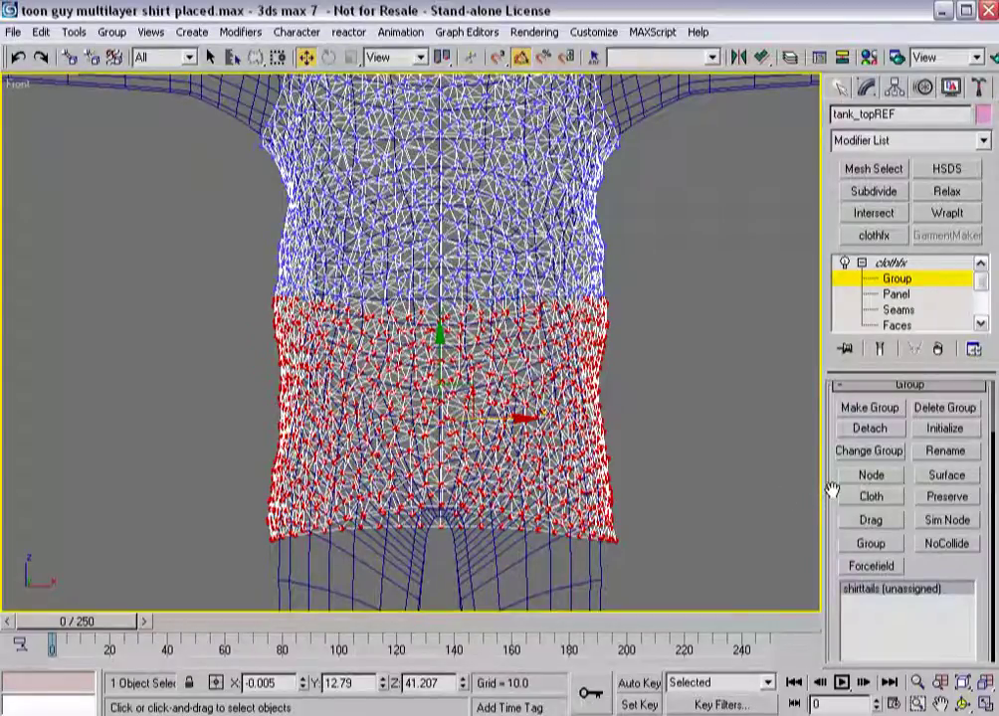
left_click(942, 476)
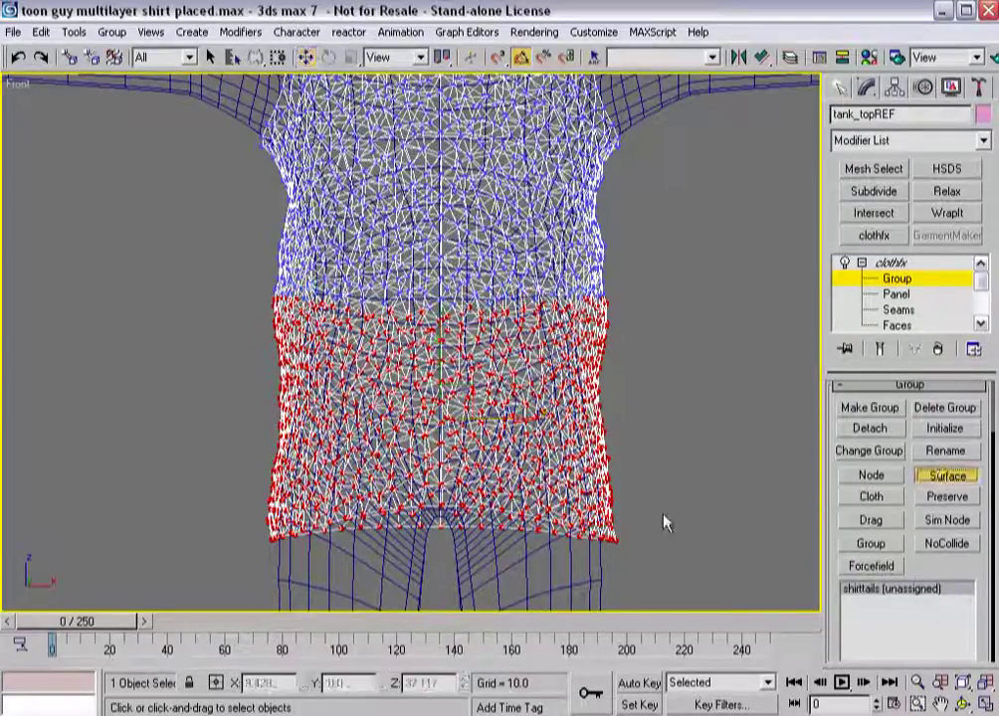
left_click(575, 581)
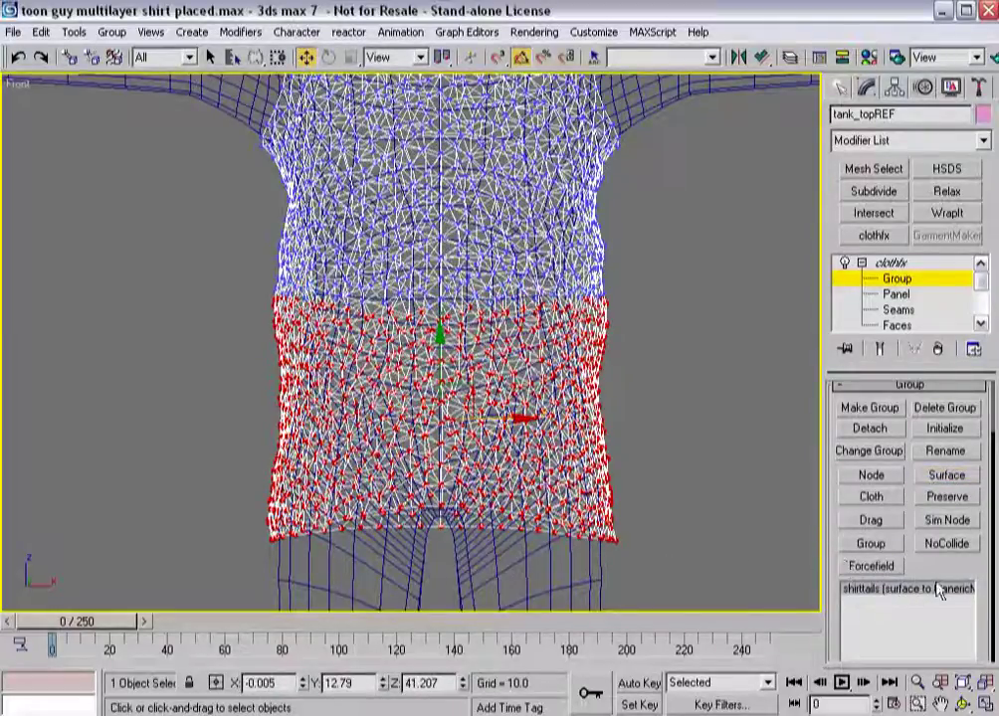
Turn on Use These Properties for the shirttails group and set its U Scale and V Scale to 0.875.
left_click_drag(838, 546, 832, 199)
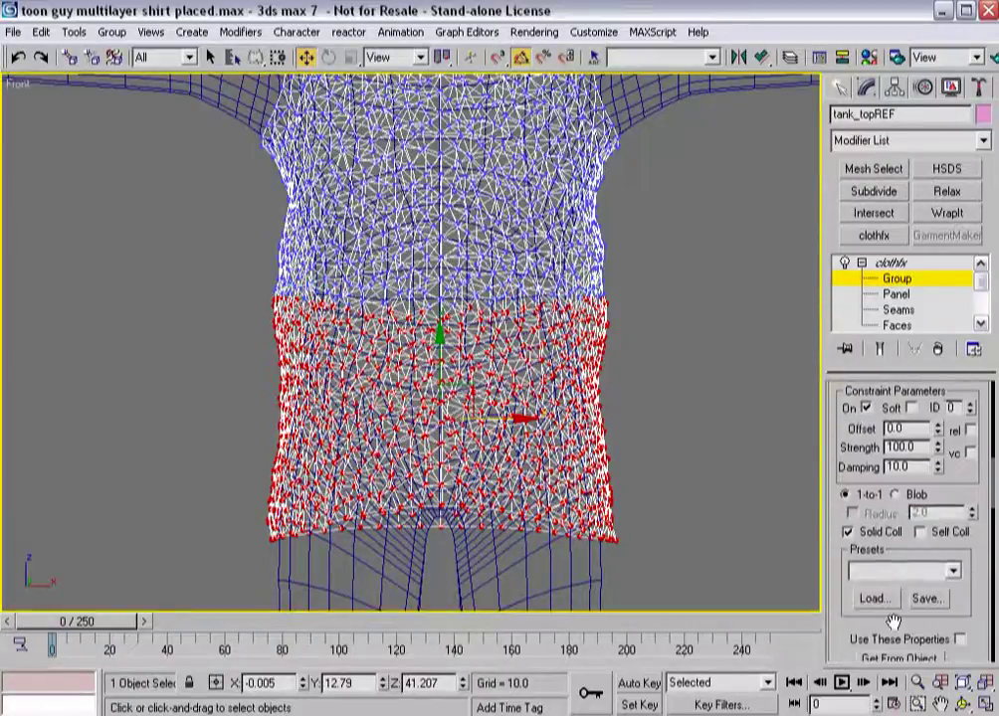
left_click_drag(835, 603, 812, 408)
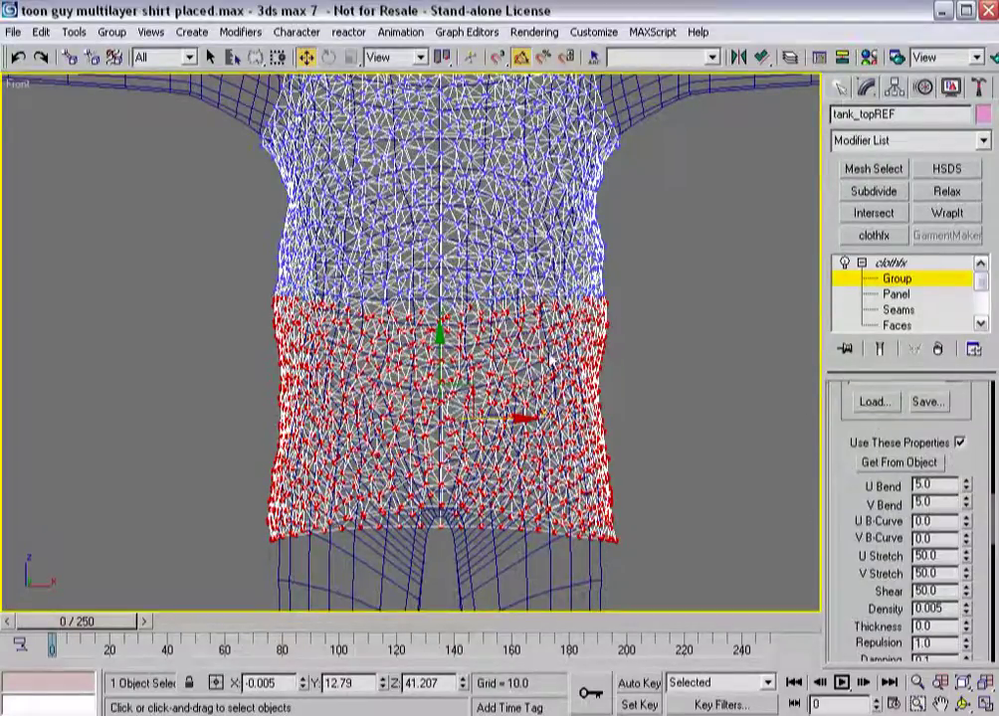
left_click_drag(842, 593, 826, 382)
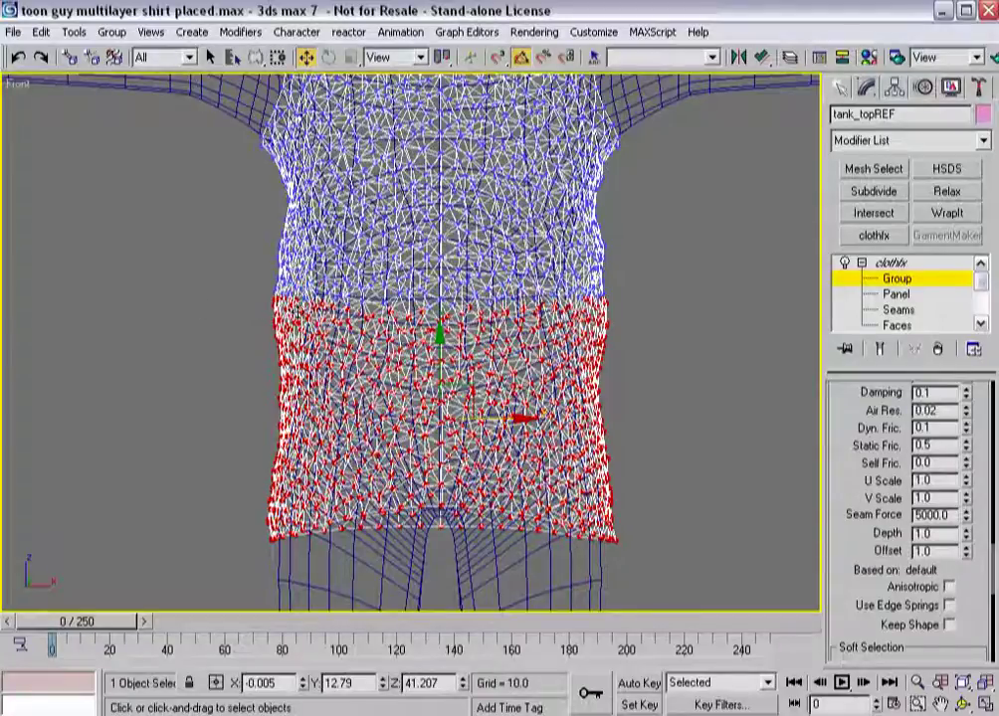
double_click(925, 480)
type("1.")
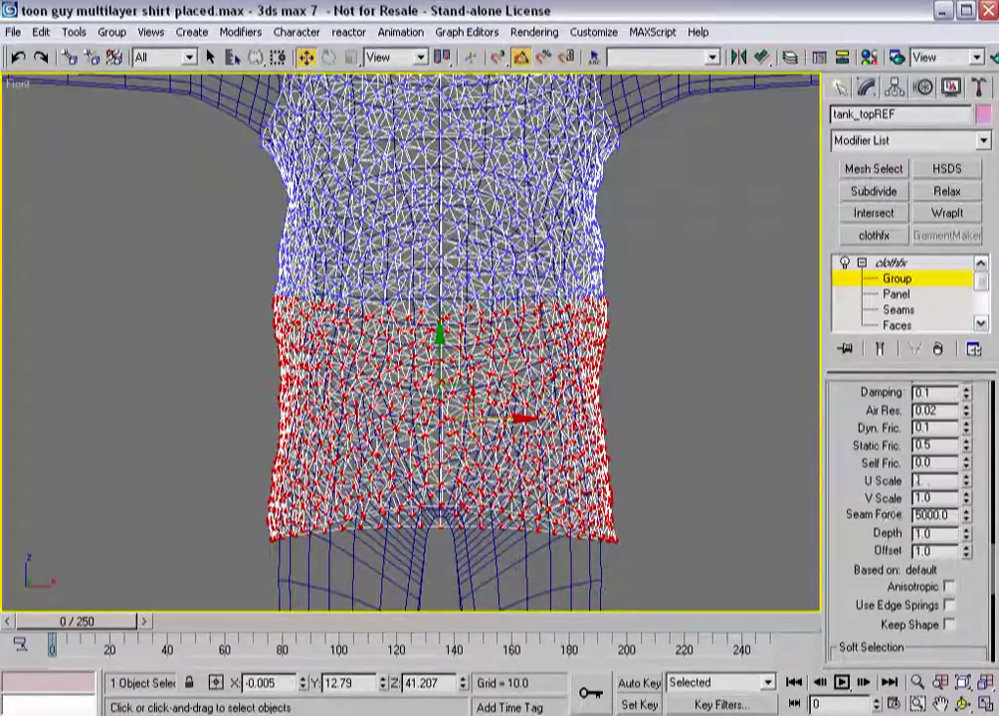
type("875")
key("Tab")
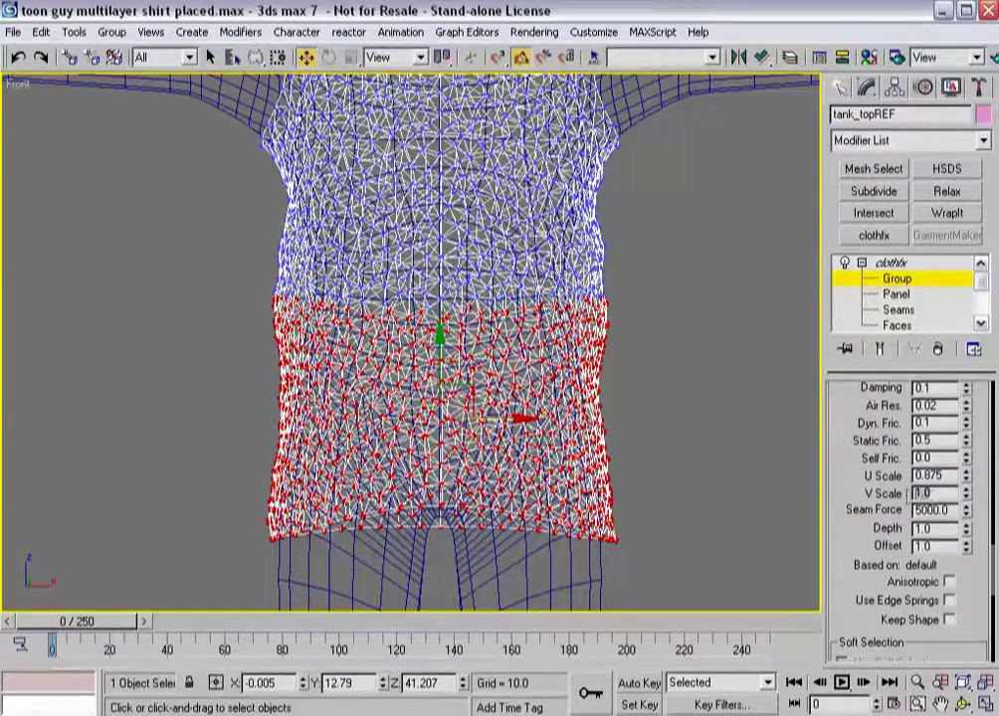
type("1")
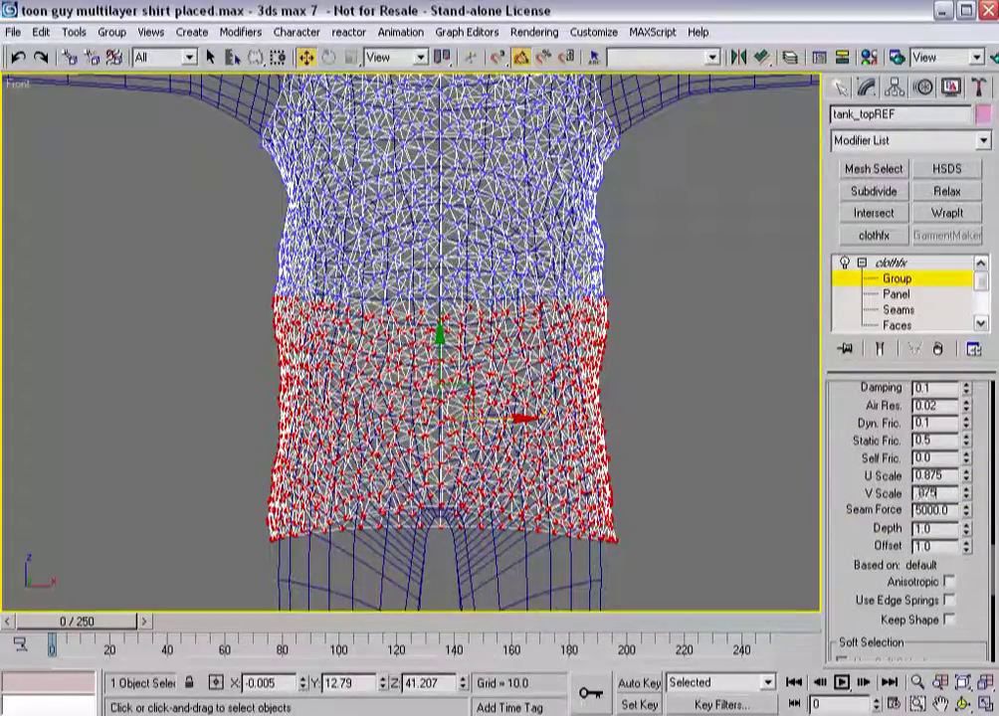
Leave the Group level, run the local simulation to pull the shirttails against the body, stop it, and inspect the shaded shirt.
scroll(845, 408, "down", 5)
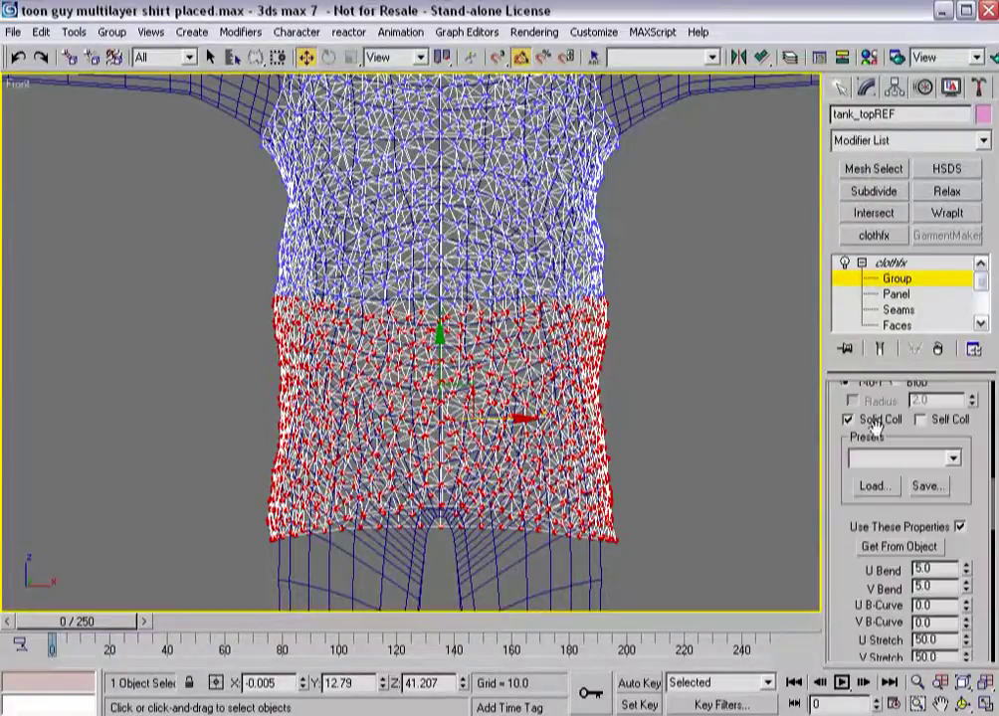
left_click(899, 277)
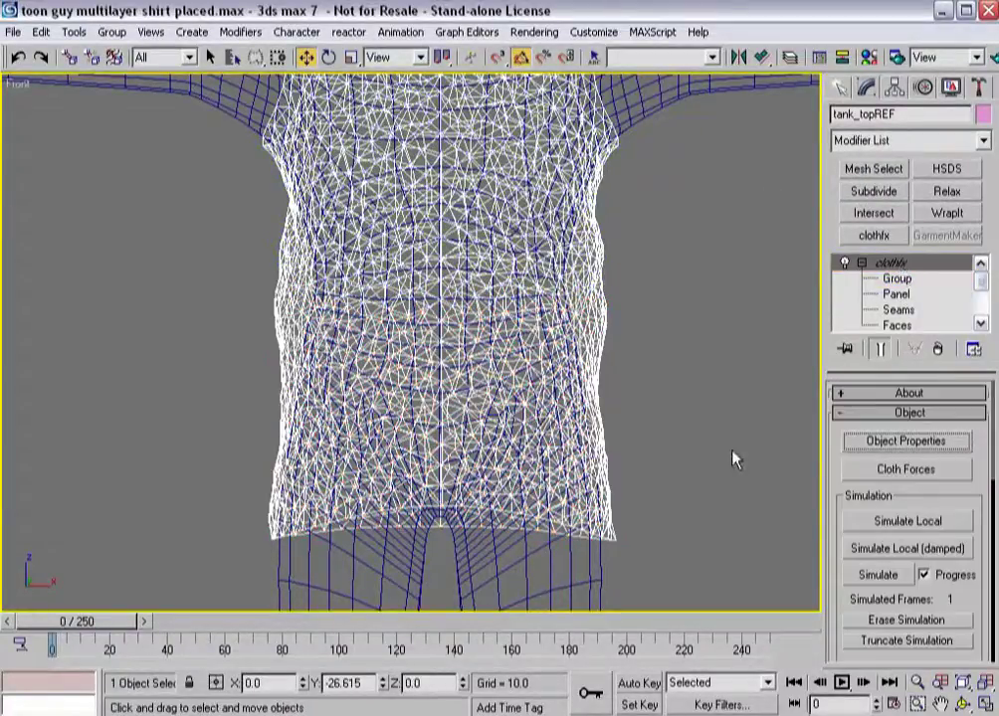
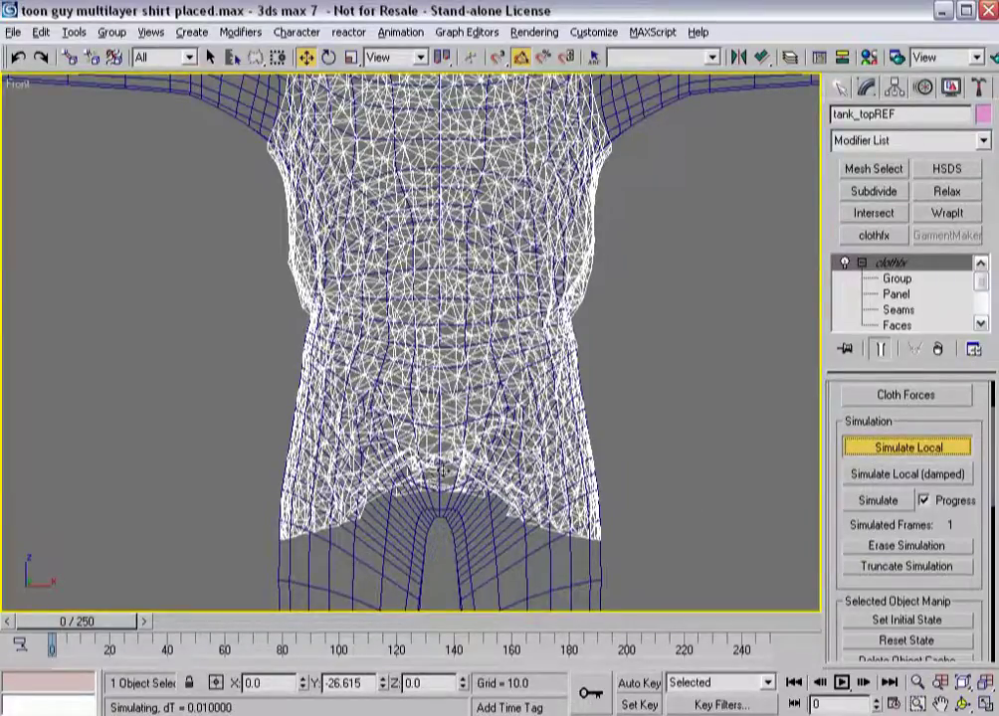
key("F3")
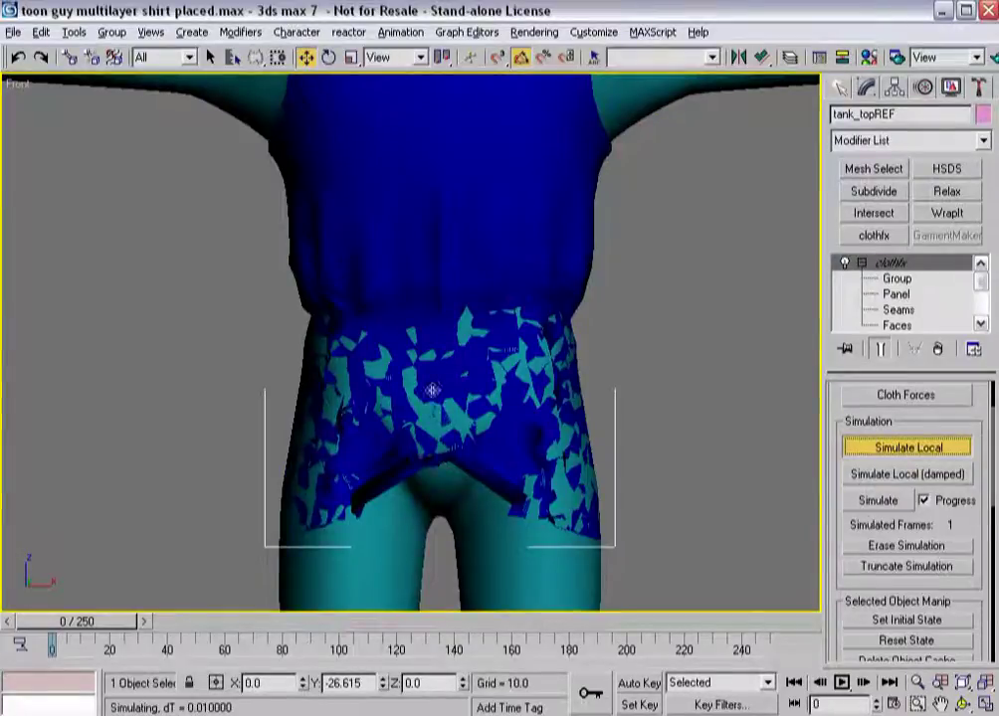
left_click(870, 449)
middle_click_drag(697, 495, 644, 475, "alt")
scroll(644, 475, "down", 2)
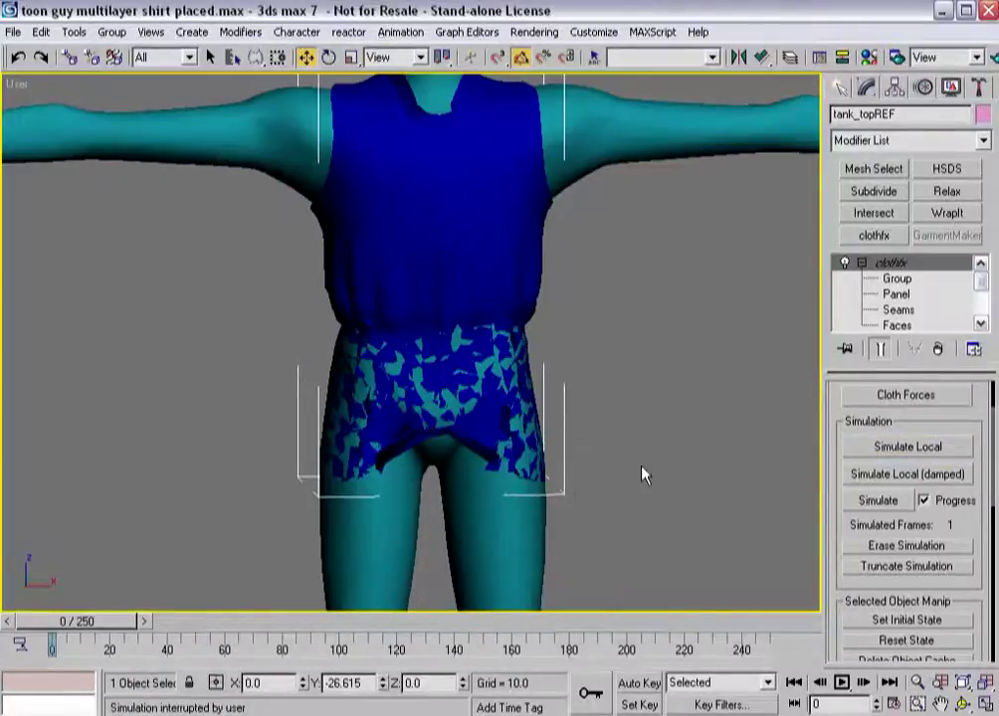
Apply a Mesh Select modifier above clothfx and select the tank top's polygons below the waist.
left_click(861, 263)
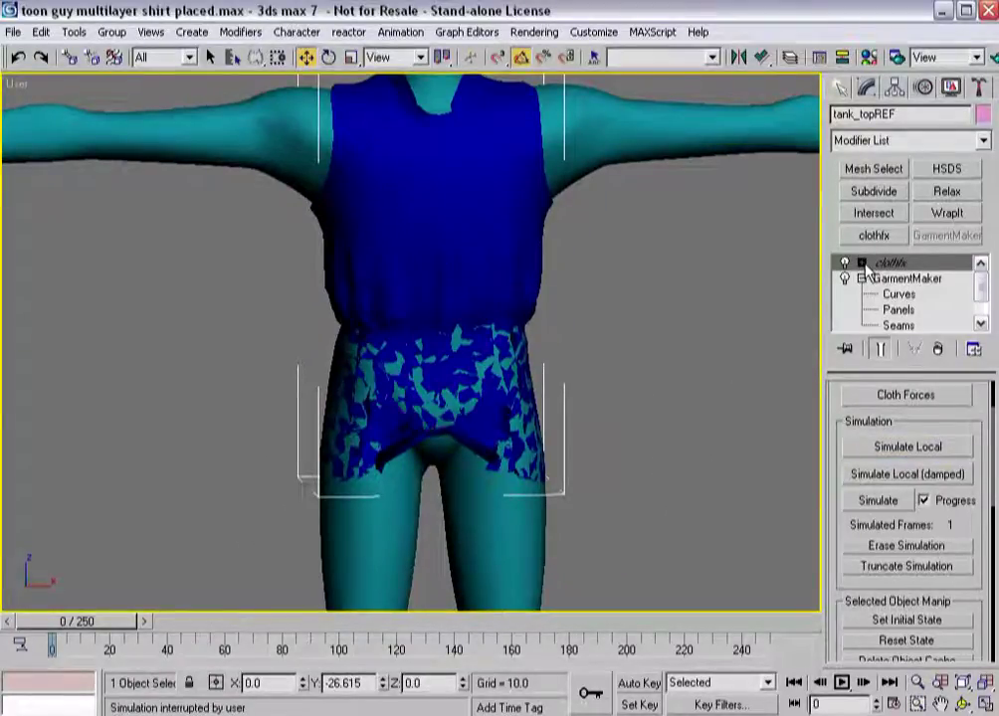
left_click(879, 177)
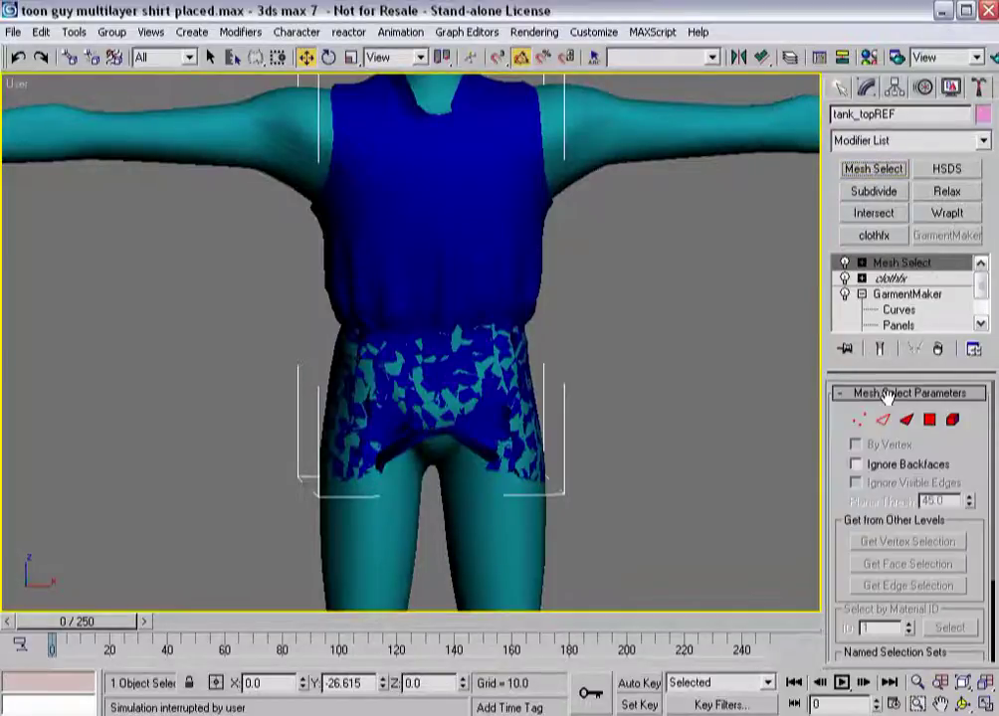
left_click(929, 420)
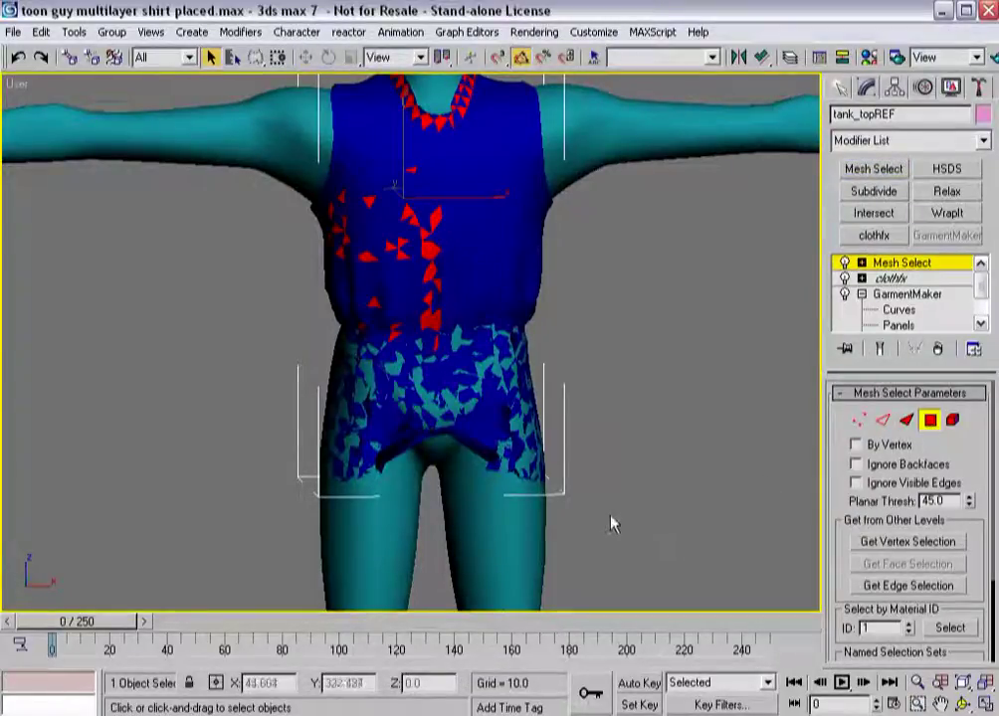
mouse_move(611, 521)
left_mouse_down()
mouse_move(381, 417)
mouse_move(308, 412)
mouse_move(269, 446)
mouse_move(379, 540)
mouse_move(565, 449)
mouse_move(560, 385)
mouse_move(492, 349)
mouse_move(311, 354)
mouse_move(285, 430)
mouse_move(349, 507)
mouse_move(567, 513)
mouse_move(582, 394)
mouse_move(558, 345)
mouse_move(513, 334)
mouse_move(376, 344)
left_mouse_up()
mouse_move(294, 411)
left_mouse_down()
mouse_move(310, 487)
mouse_move(433, 513)
left_mouse_up()
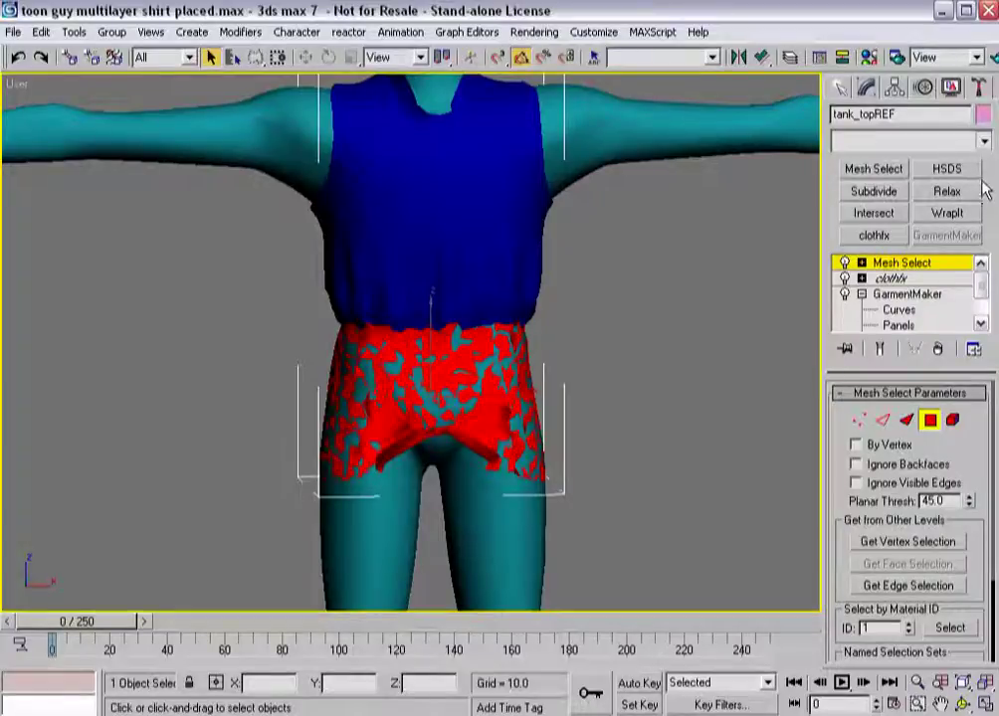
Hide the selected shirttails with a DeleteMesh modifier, toggle it off and on, and inspect the shirt around the character.
left_click(983, 140)
scroll(990, 191, "down", 1)
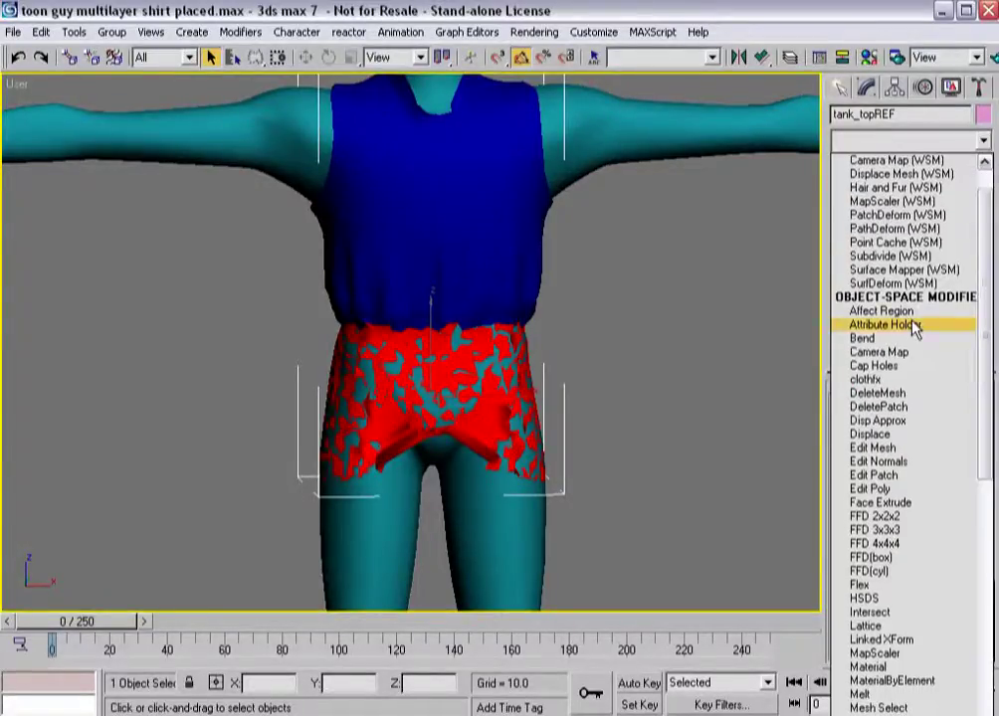
left_click(886, 394)
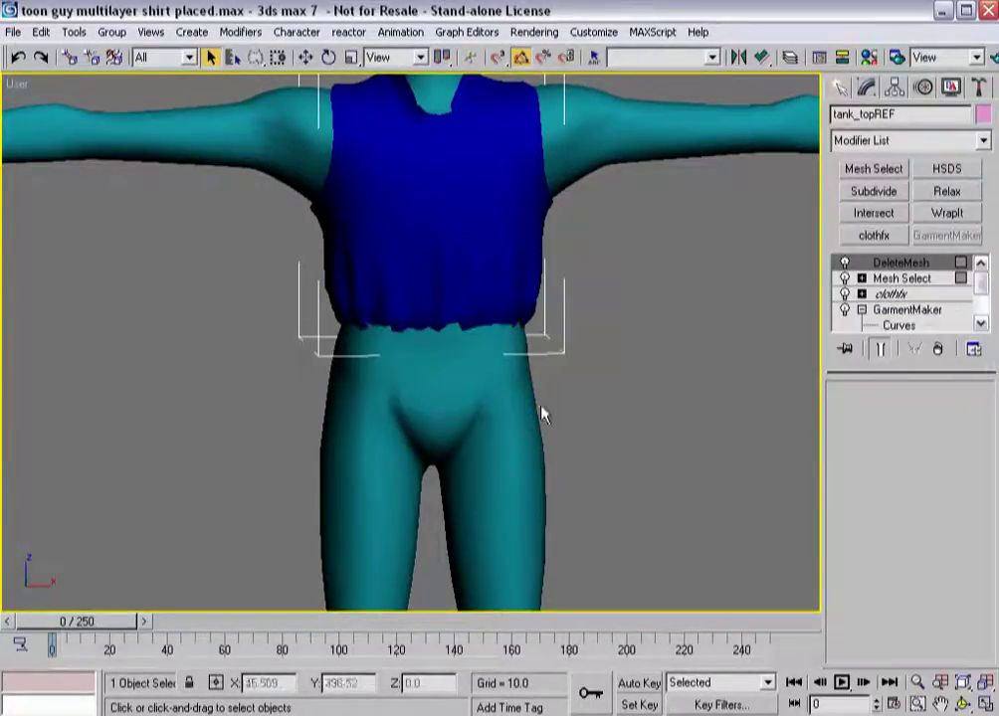
middle_click_drag(542, 412, 466, 379, "alt")
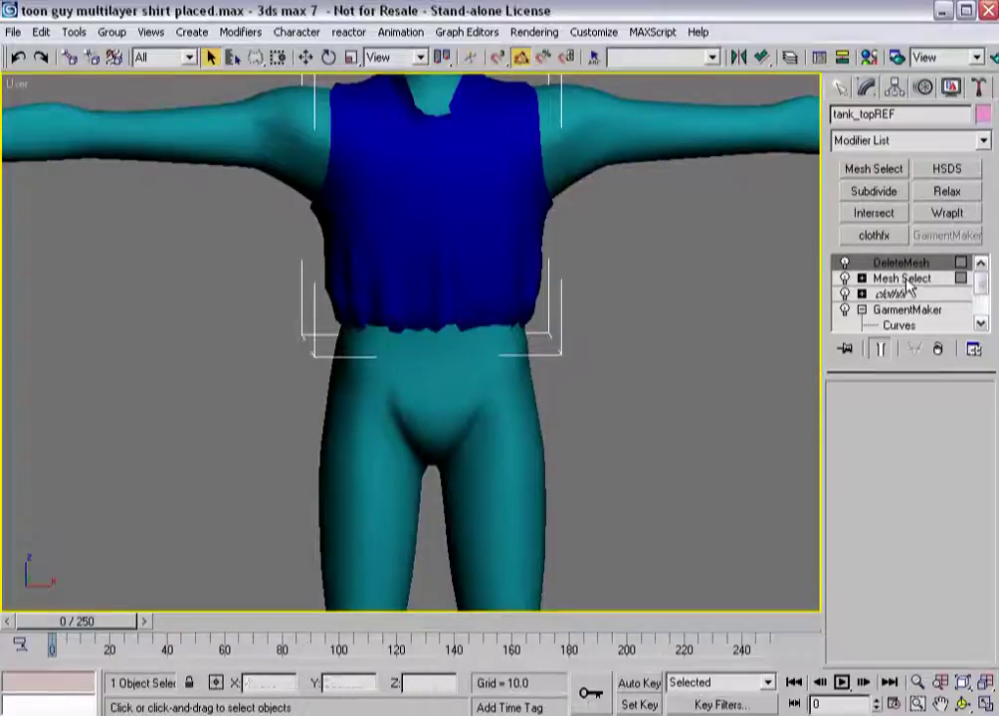
left_click(844, 263)
left_click(844, 263)
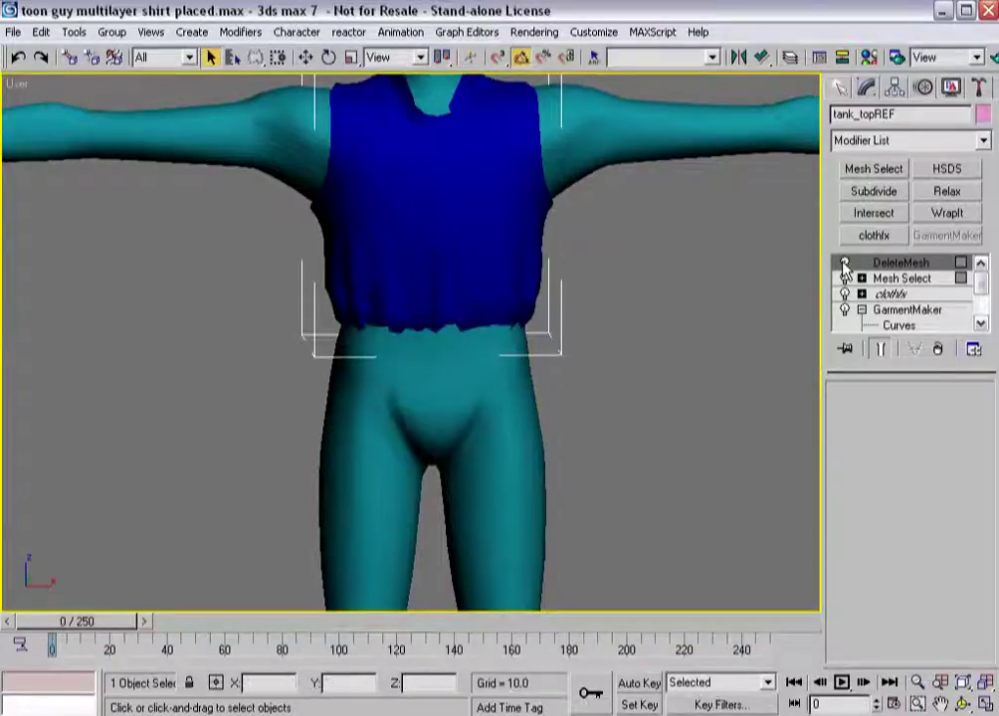
scroll(510, 340, "down", 5)
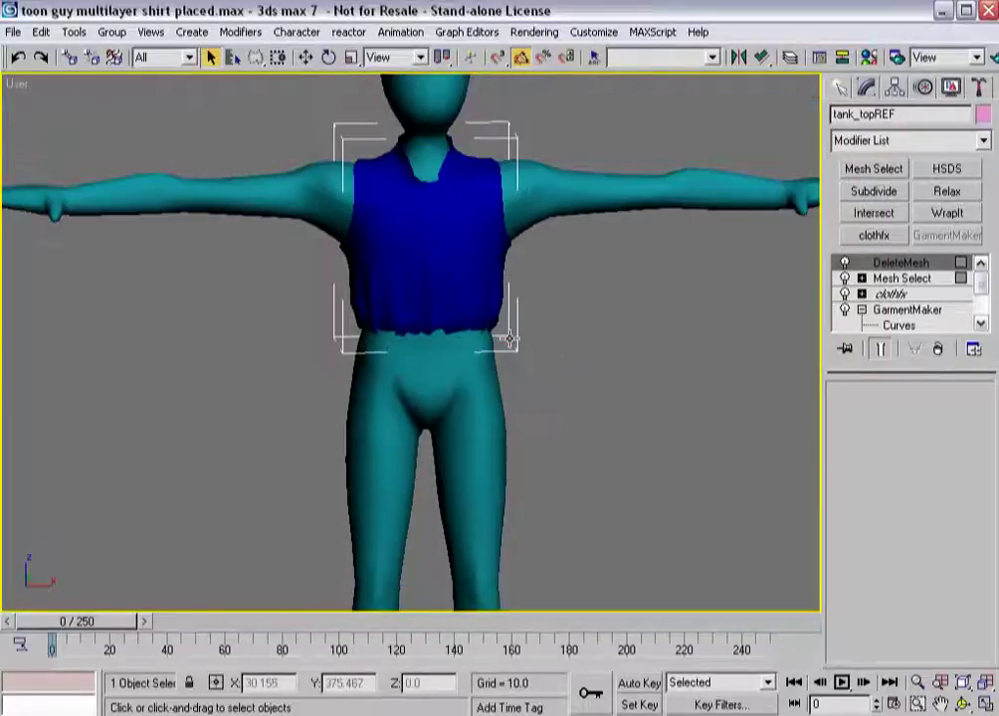
middle_click_drag(446, 379, 439, 339, "alt")
scroll(497, 409, "down", 2)
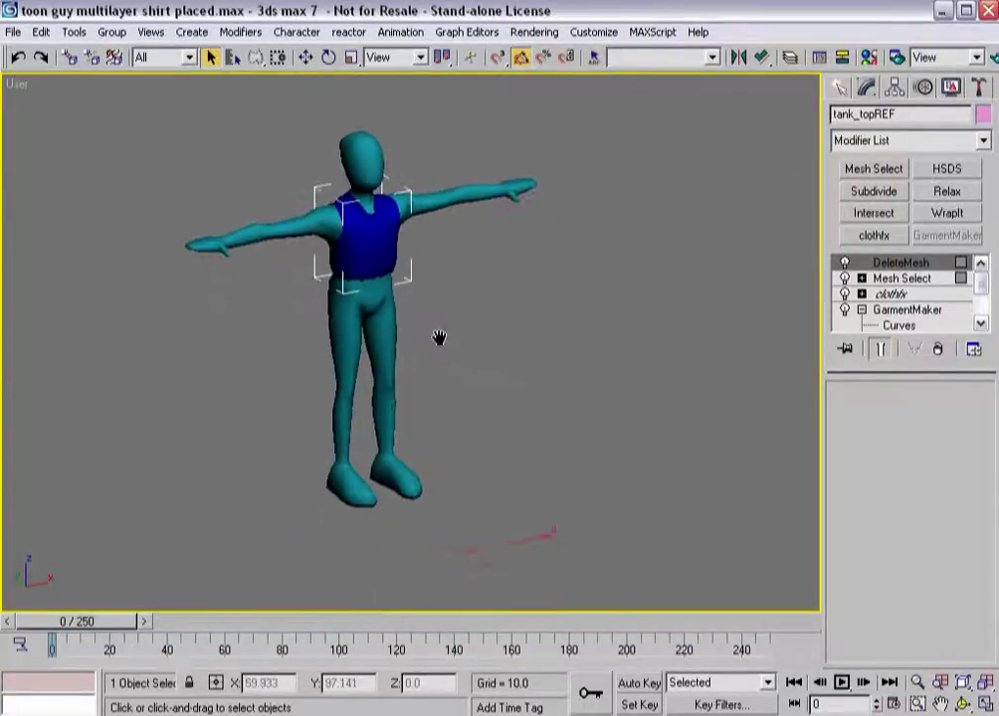
Remove the DeleteMesh and Mesh Select modifiers from the tank top and expand clothfx's sub-object levels.
left_click(892, 295)
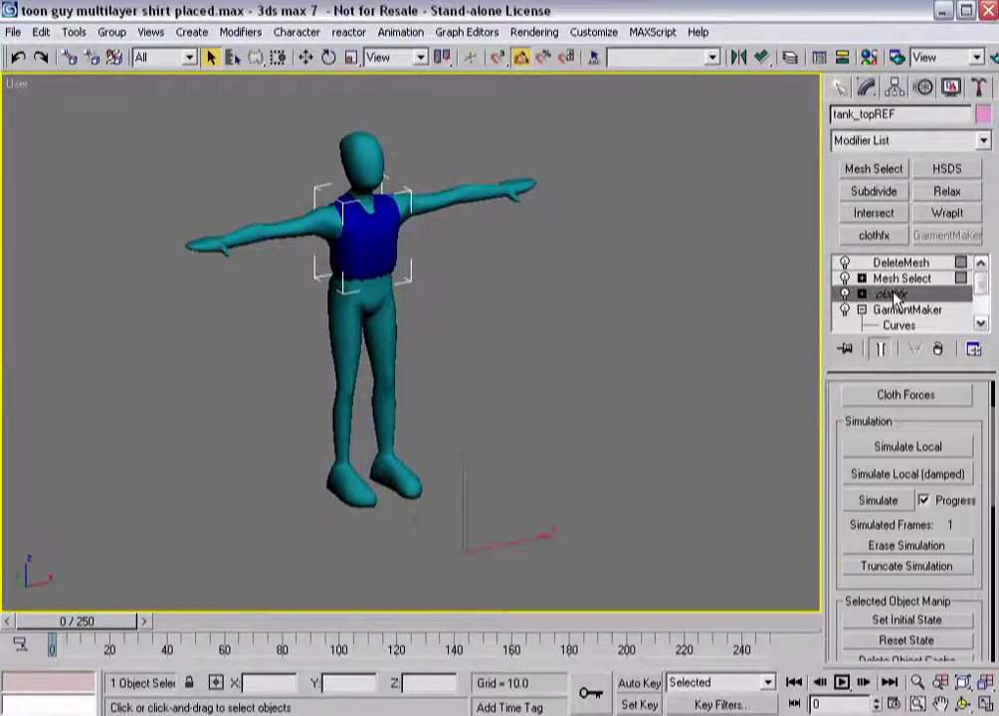
left_click(895, 262)
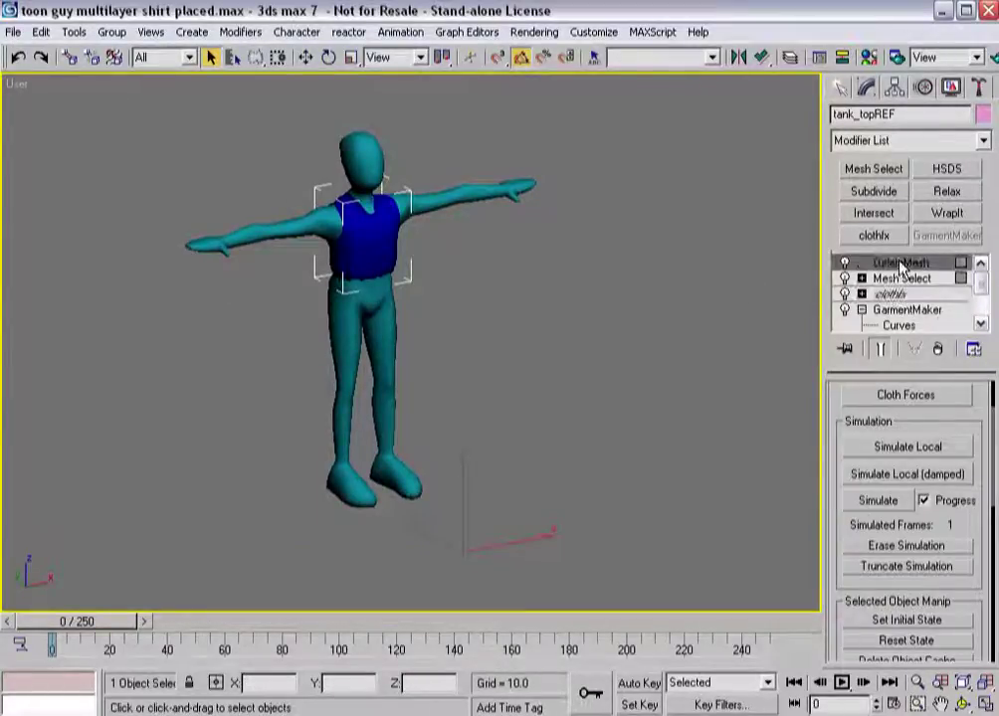
left_click(940, 350)
left_click(909, 265)
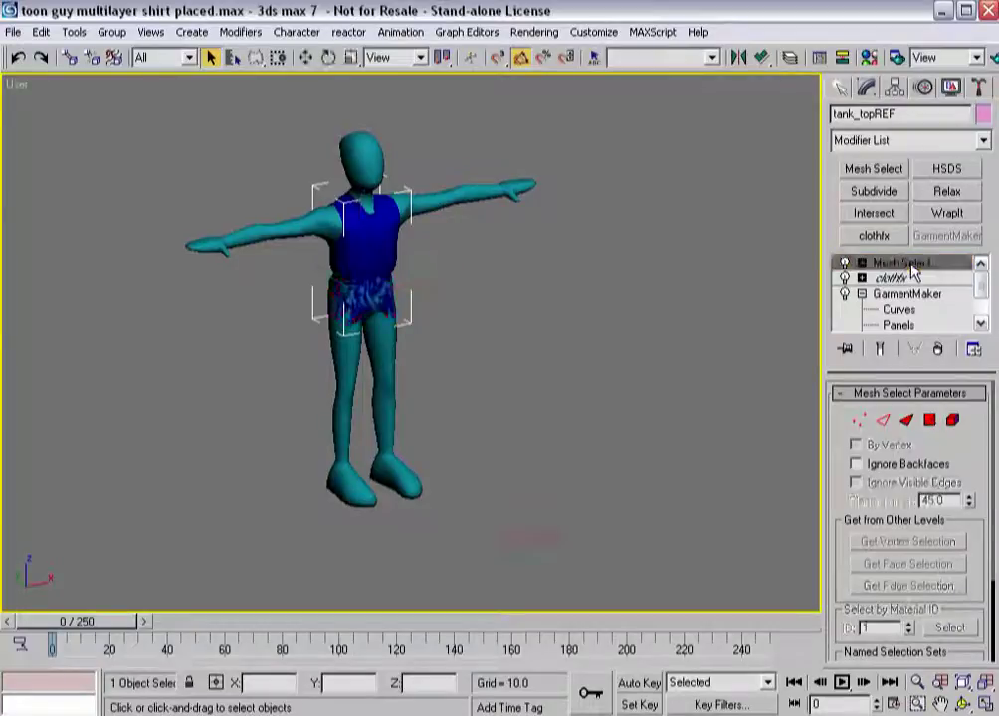
left_click(937, 348)
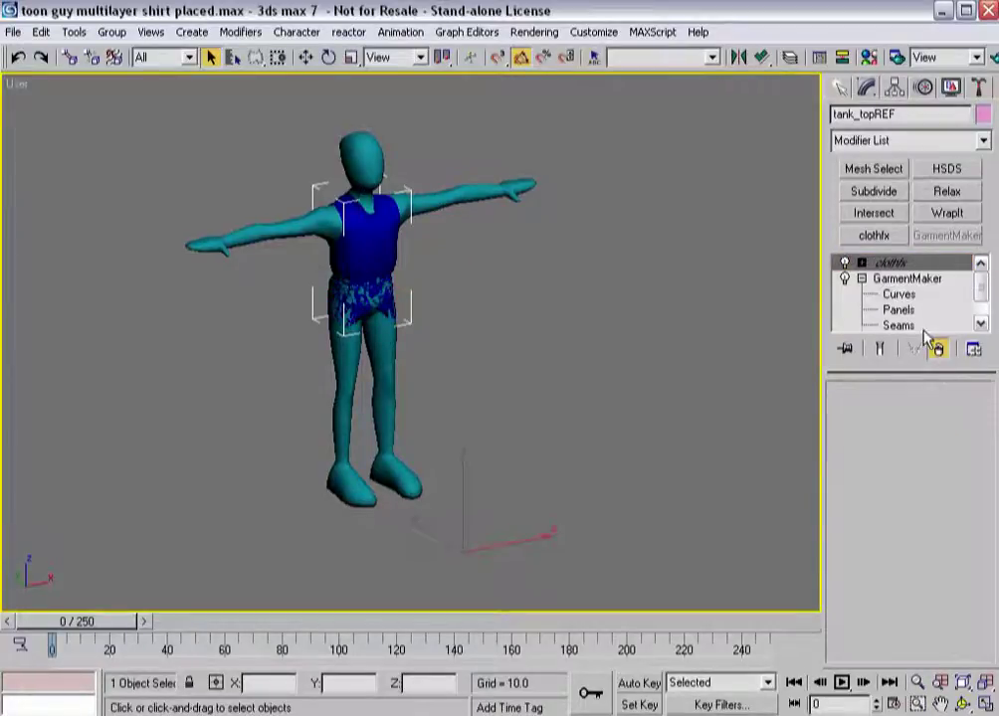
left_click(861, 264)
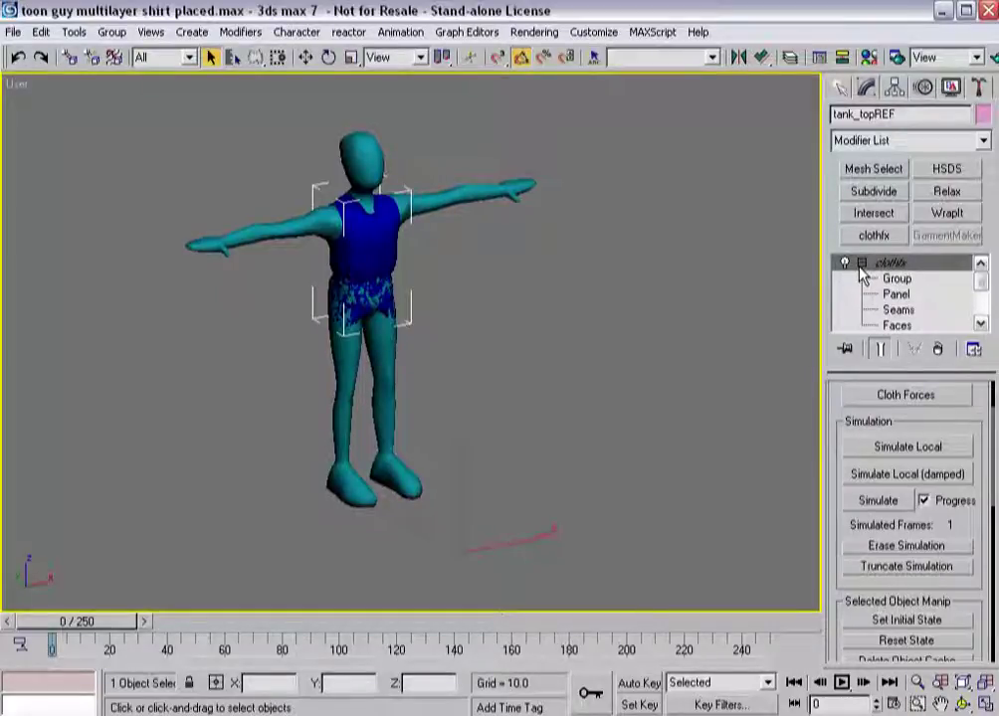
Review the tank top's shirttails vertex group at clothfx's Group level and return to the modifier's top level.
left_click(900, 280)
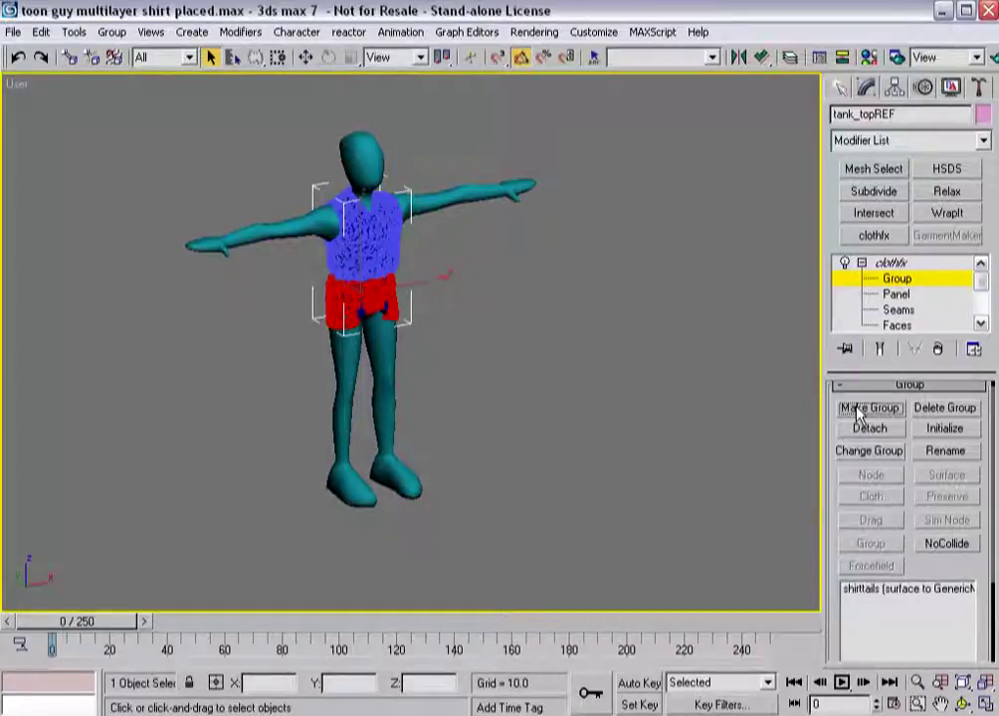
left_click(861, 409)
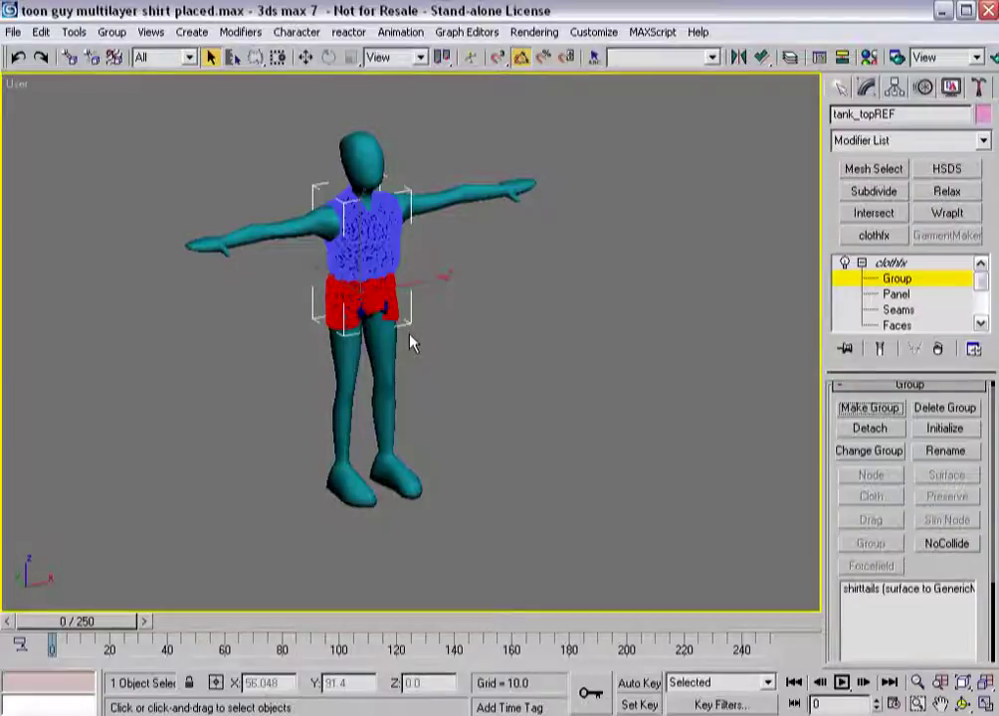
left_click(892, 263)
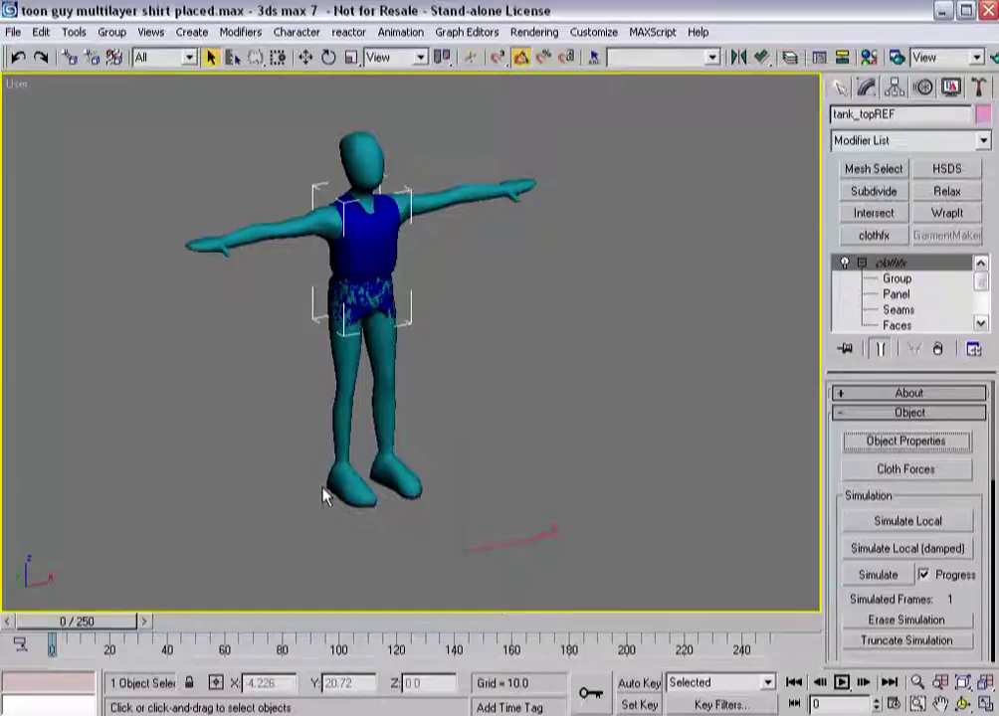
middle_click_drag(180, 430, 374, 372, "alt")
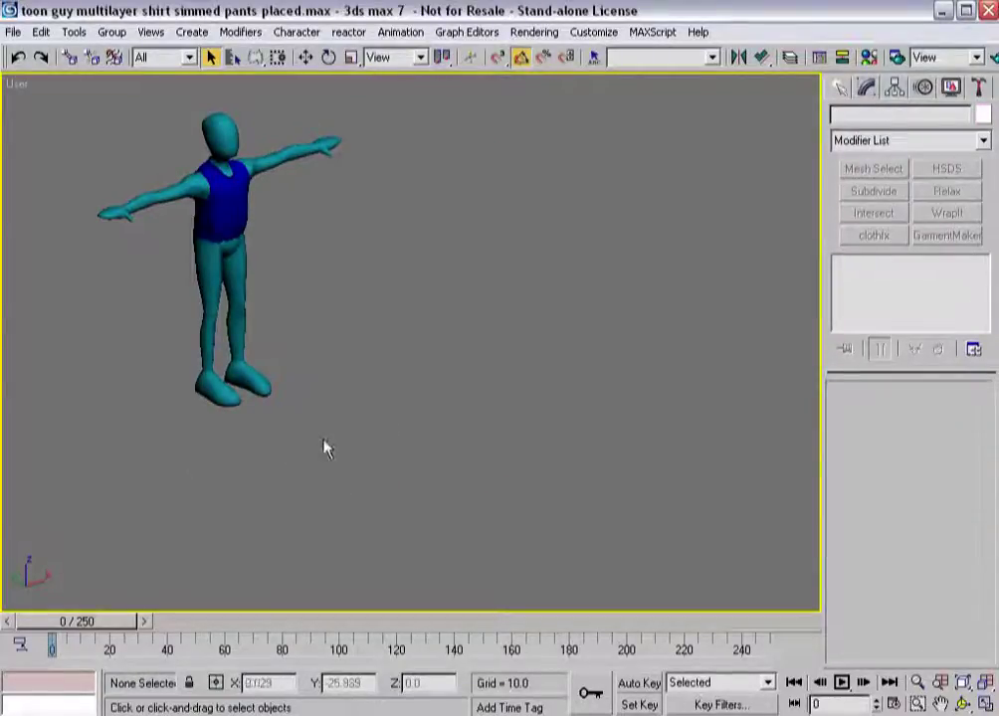
Unhide the Pants and PantsREF objects by name in the scene with the simulated tank top.
scroll(325, 445, "down", 3)
middle_click_drag(389, 426, 240, 352)
scroll(247, 361, "up", 3)
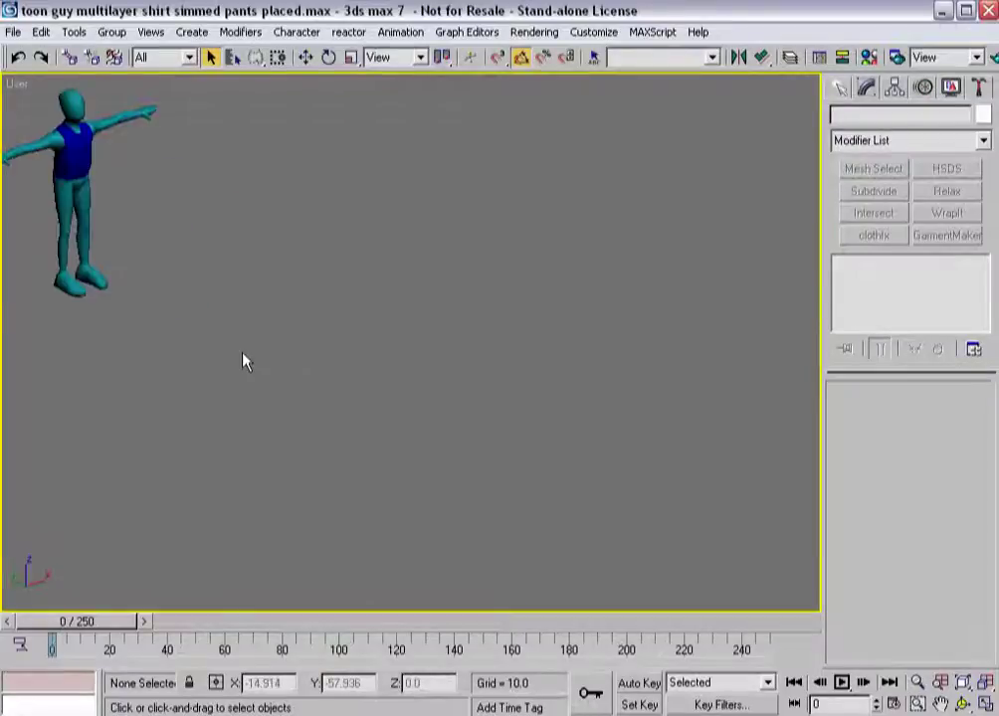
left_click_drag(54, 621, 8, 572)
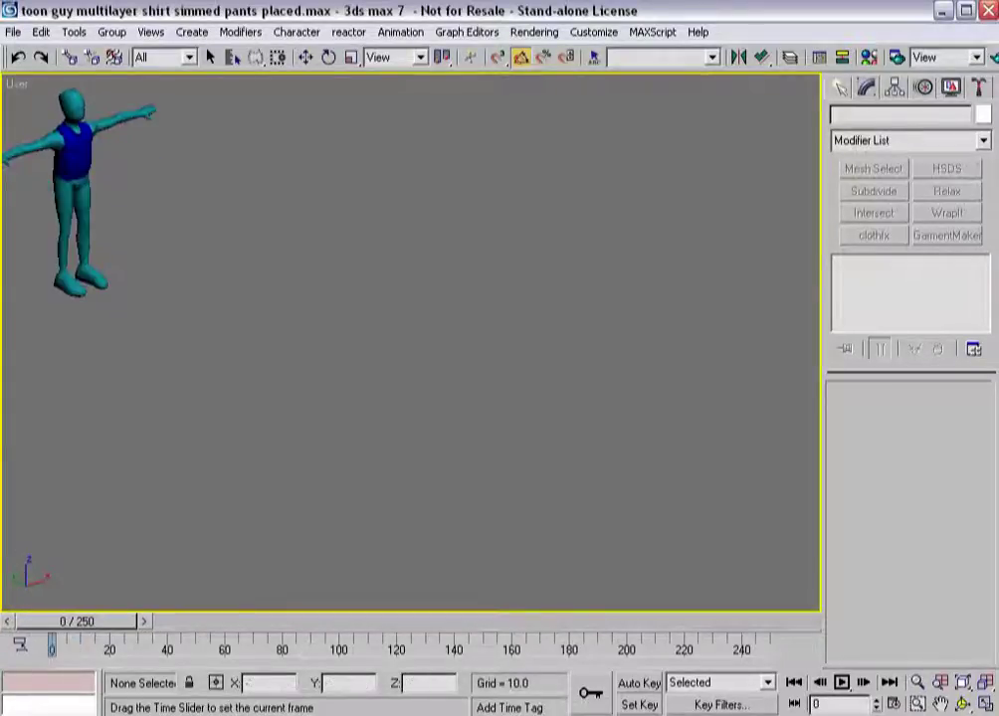
middle_click_drag(289, 337, 352, 368)
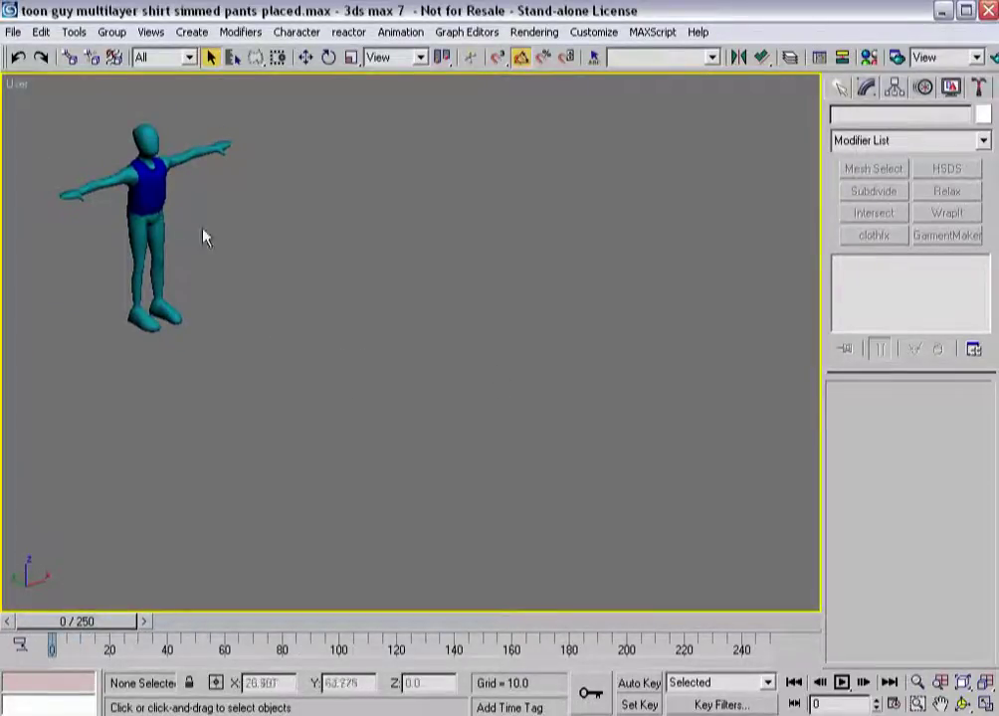
right_click(436, 340)
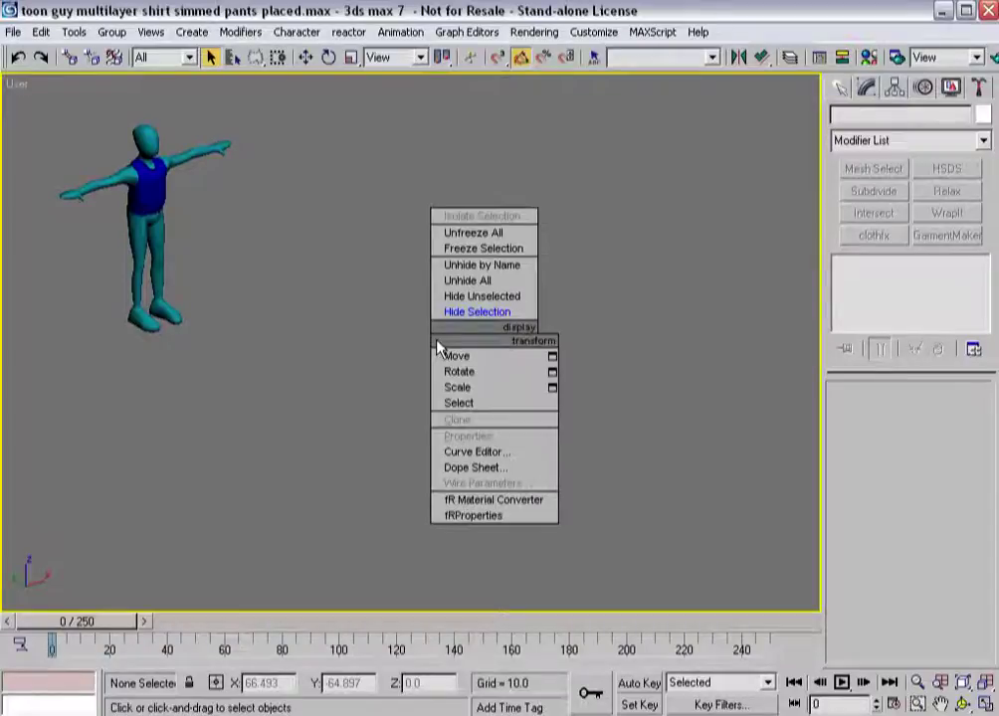
left_click(467, 273)
left_click_drag(519, 217, 517, 420)
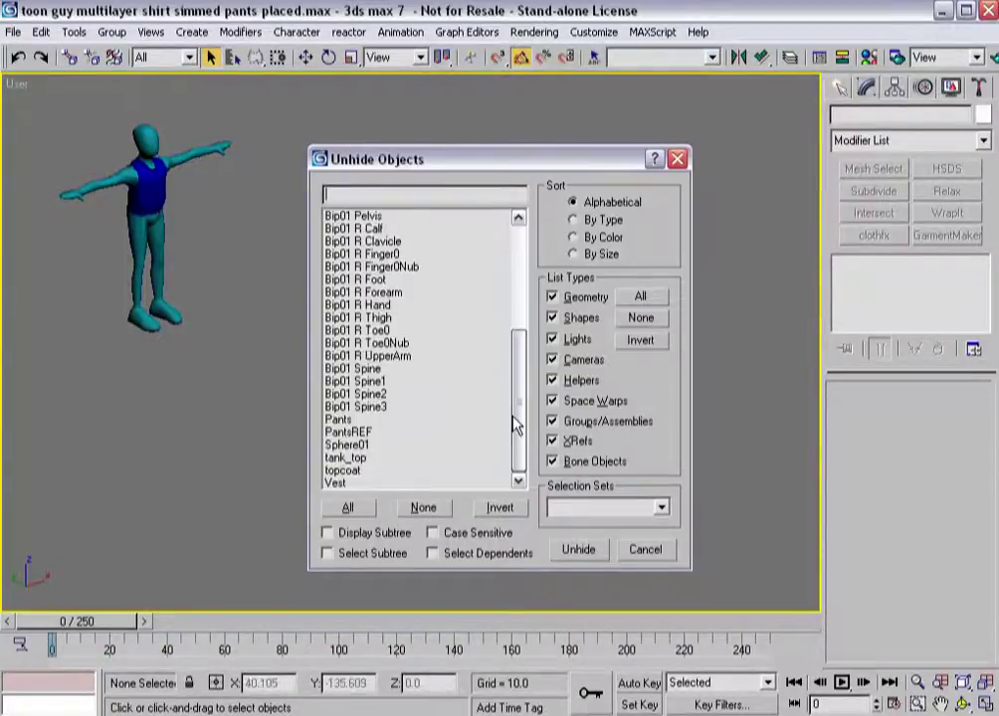
left_click(348, 431)
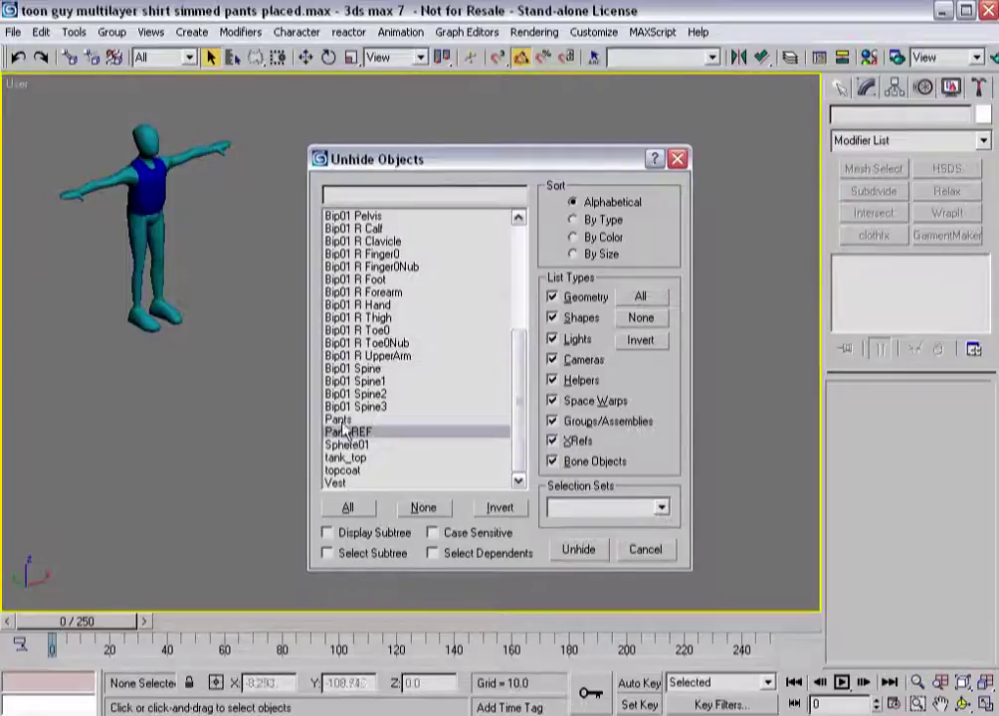
left_click(341, 420, "ctrl")
left_click(584, 555)
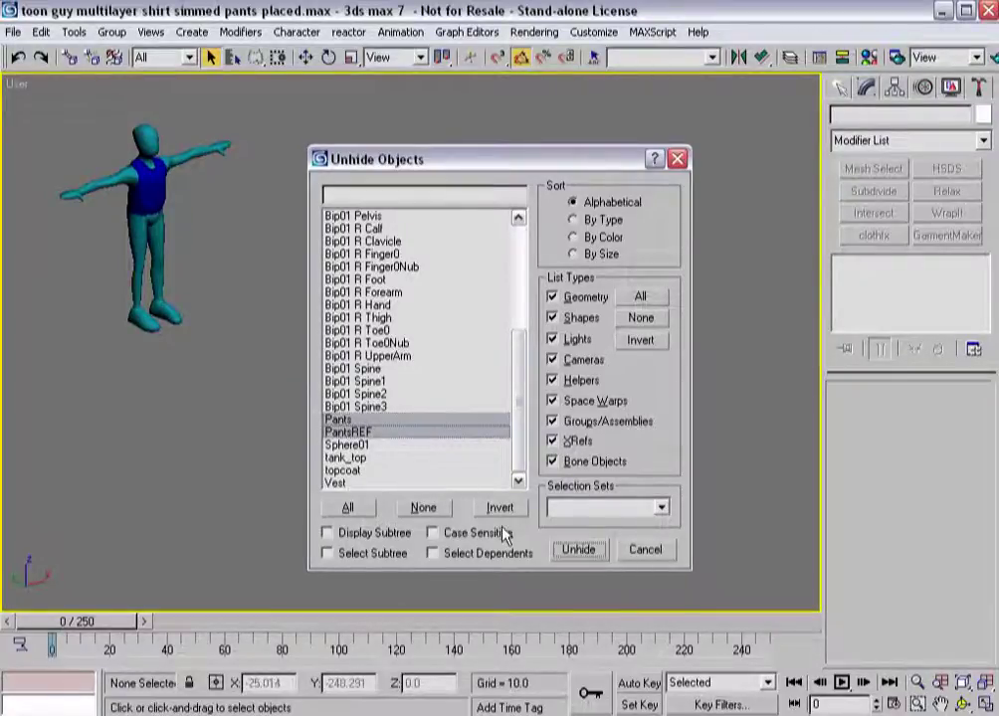
Compare the flat Pants pattern with the PantsREF panels placed around the character, and hide the flat pattern.
scroll(332, 395, "down", 2)
scroll(337, 399, "up", 3)
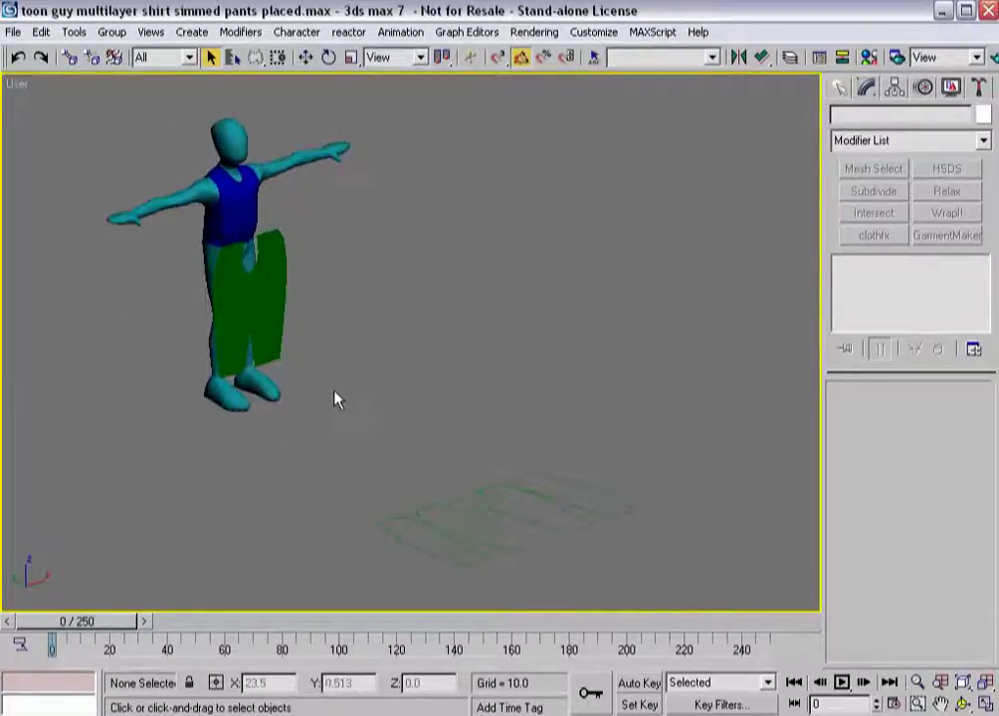
scroll(289, 379, "up", 2)
middle_click_drag(276, 397, 298, 410, "alt")
left_click(542, 503)
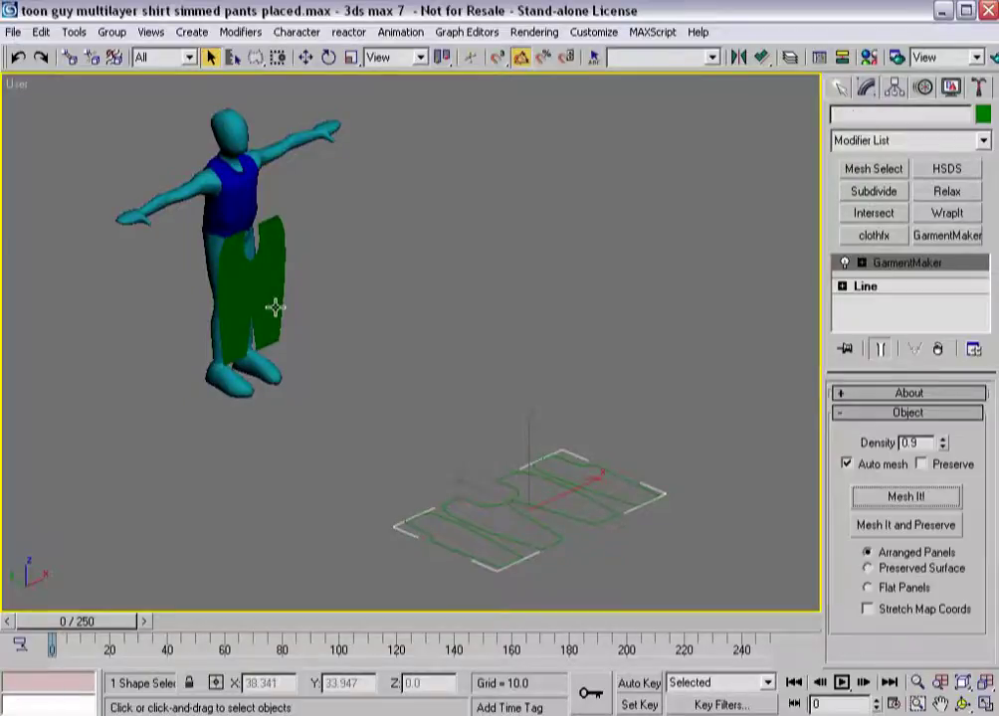
left_click(274, 307)
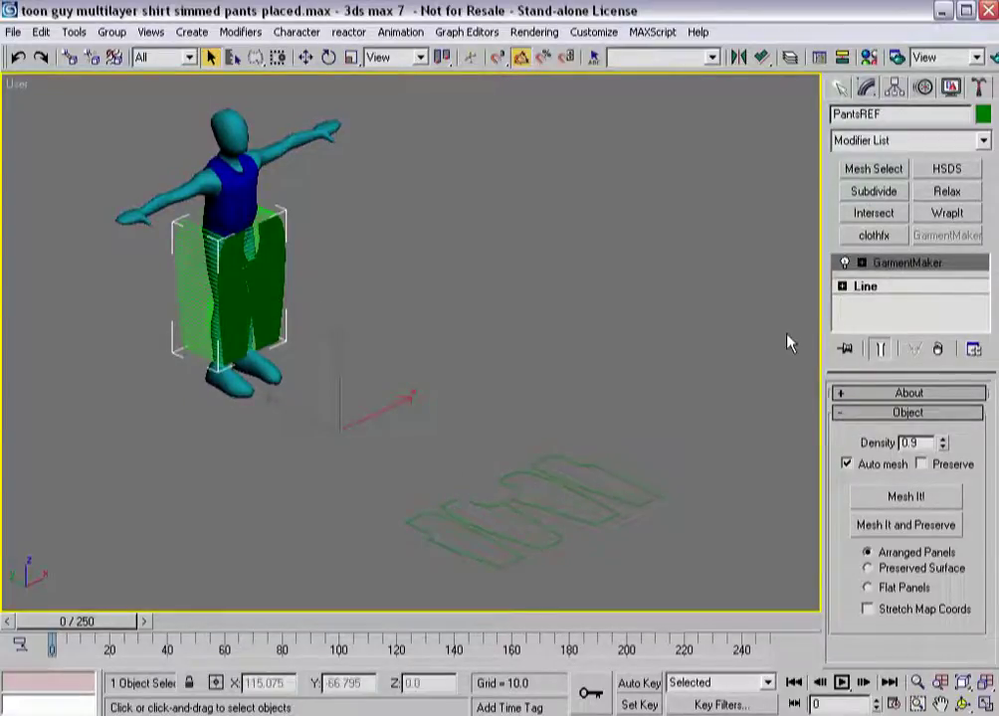
left_click(576, 486)
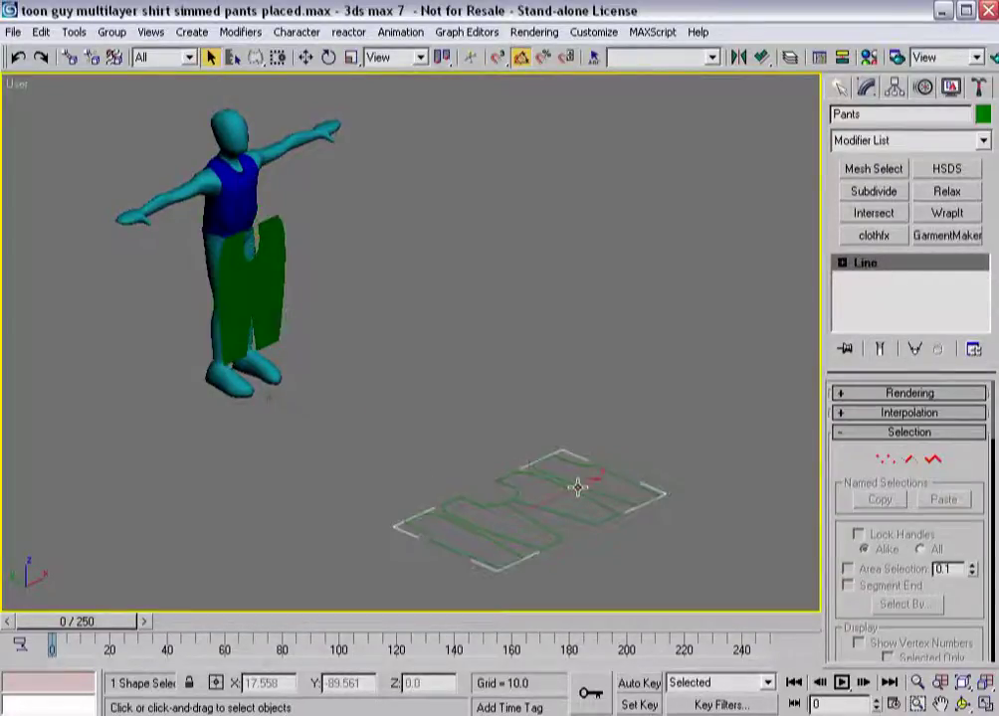
right_click(577, 486)
left_click(598, 460)
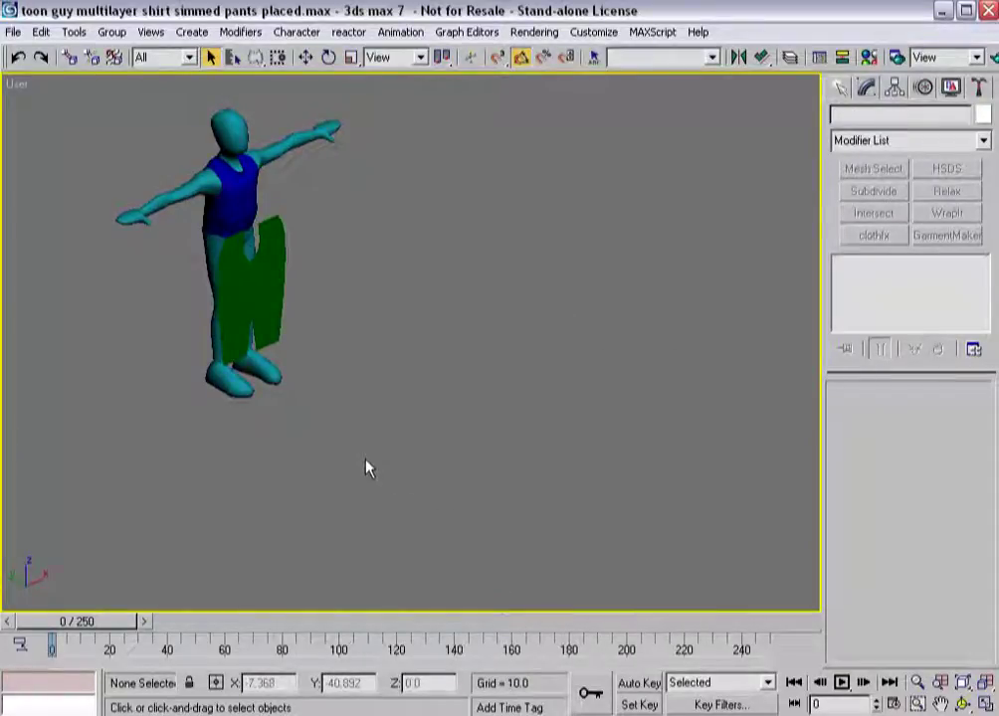
Inspect the pants panels and the character's collapsed modifier stack, and refresh the tank top's display with the time slider at frame 0.
left_click(274, 262)
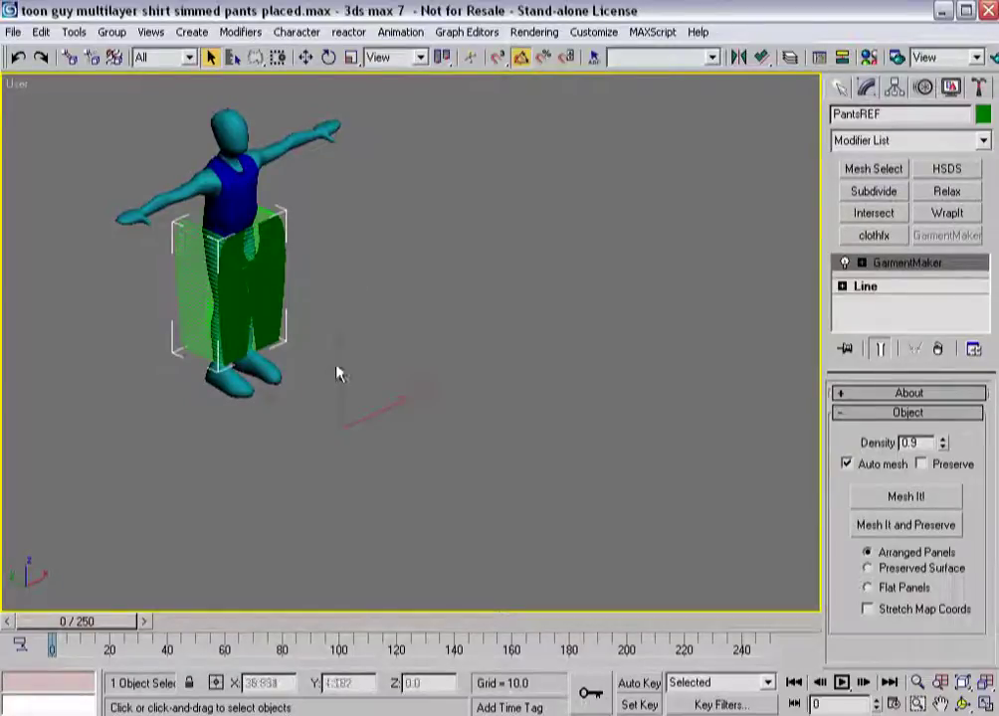
middle_click_drag(342, 401, 327, 392, "alt")
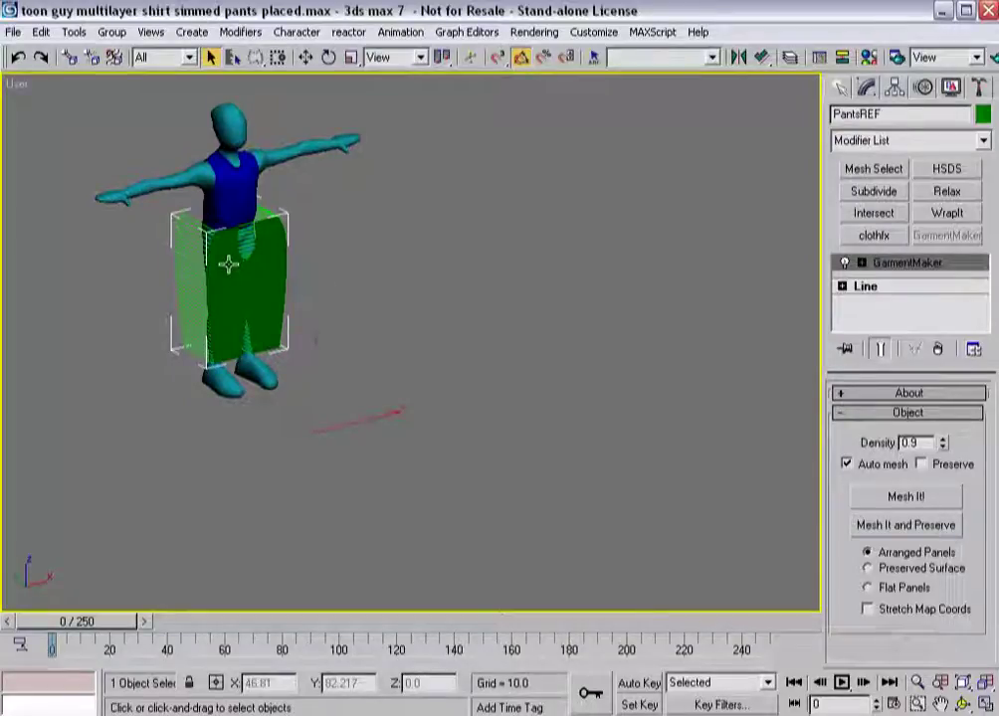
left_click(174, 182)
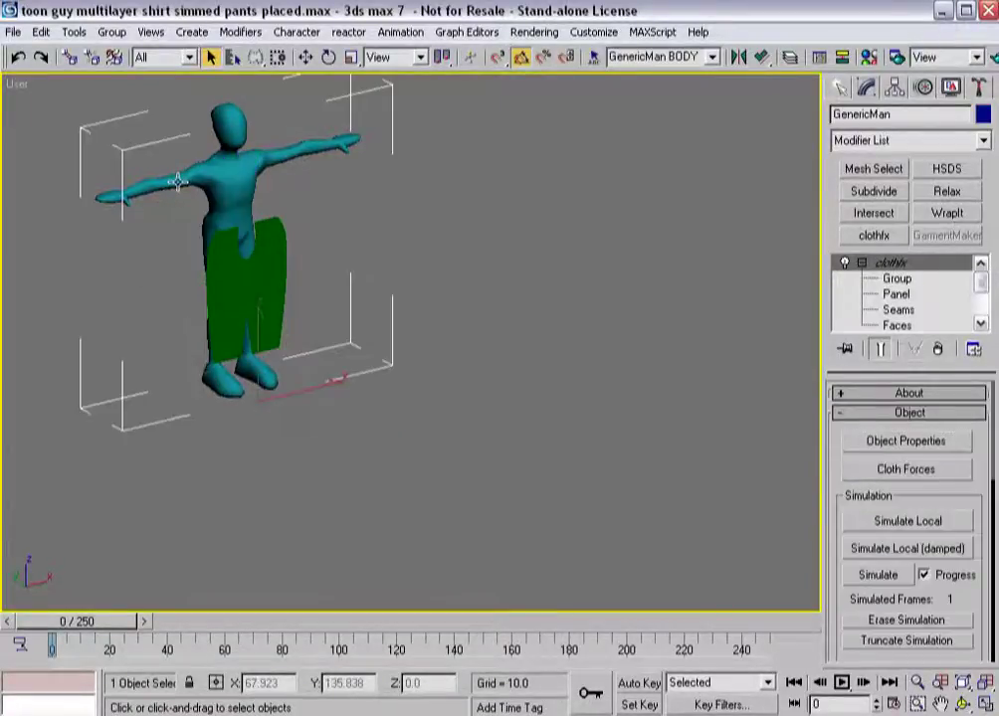
left_click(861, 263)
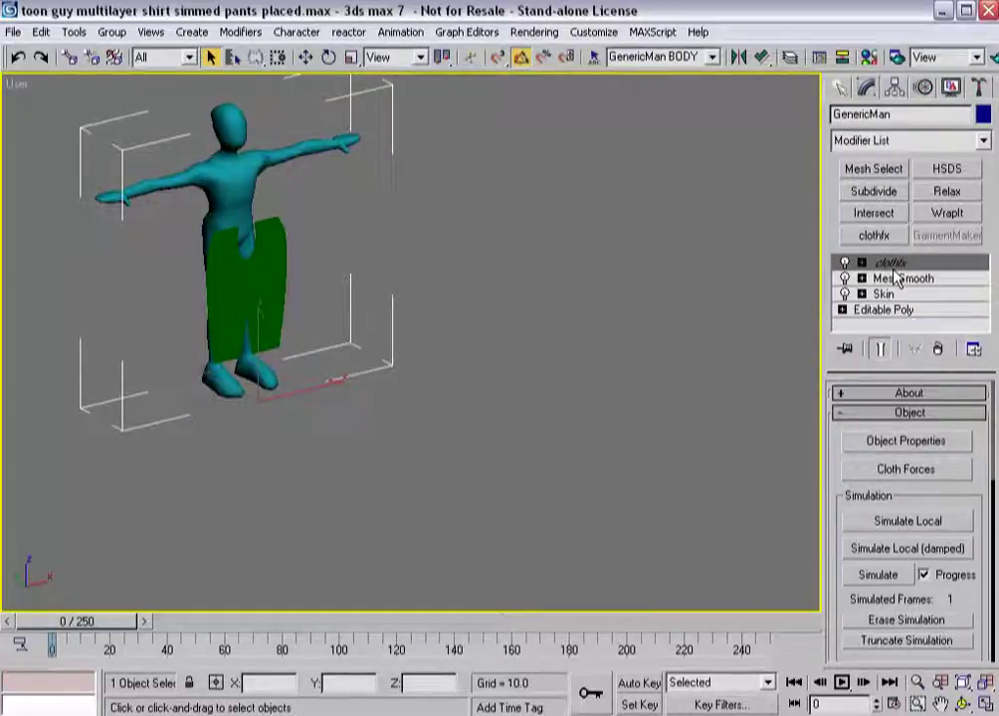
left_click(428, 373)
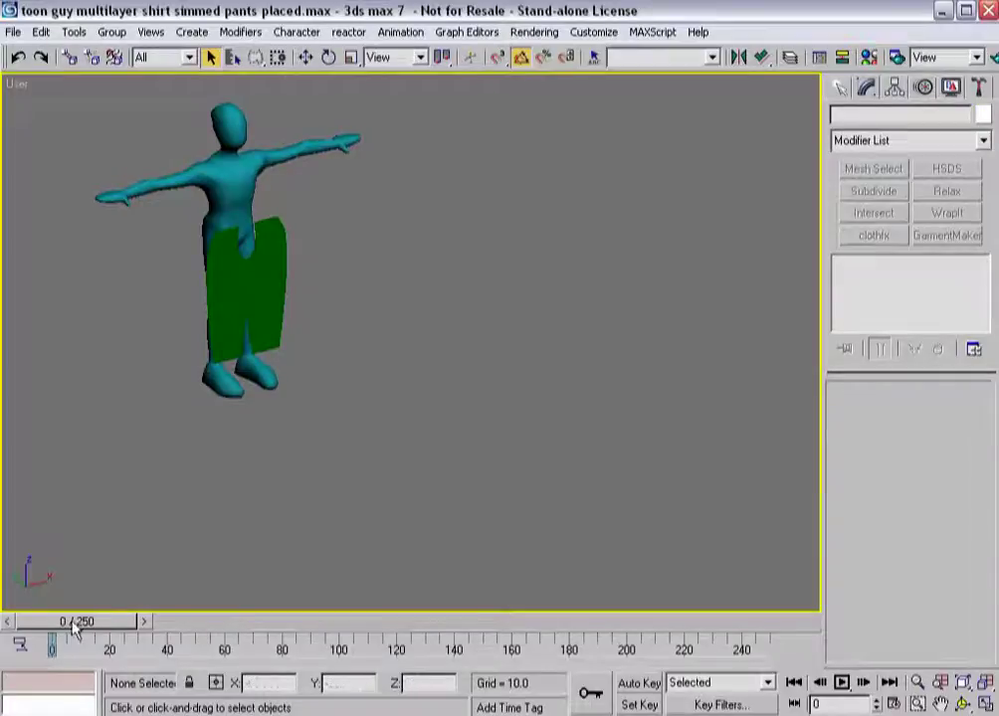
mouse_move(74, 625)
left_mouse_down()
mouse_move(158, 621)
mouse_move(77, 622)
left_mouse_up()
Add PantsREF to the character's clothfx simulation as Cloth and set tank_topREF as a Collision Object.
left_click(234, 386)
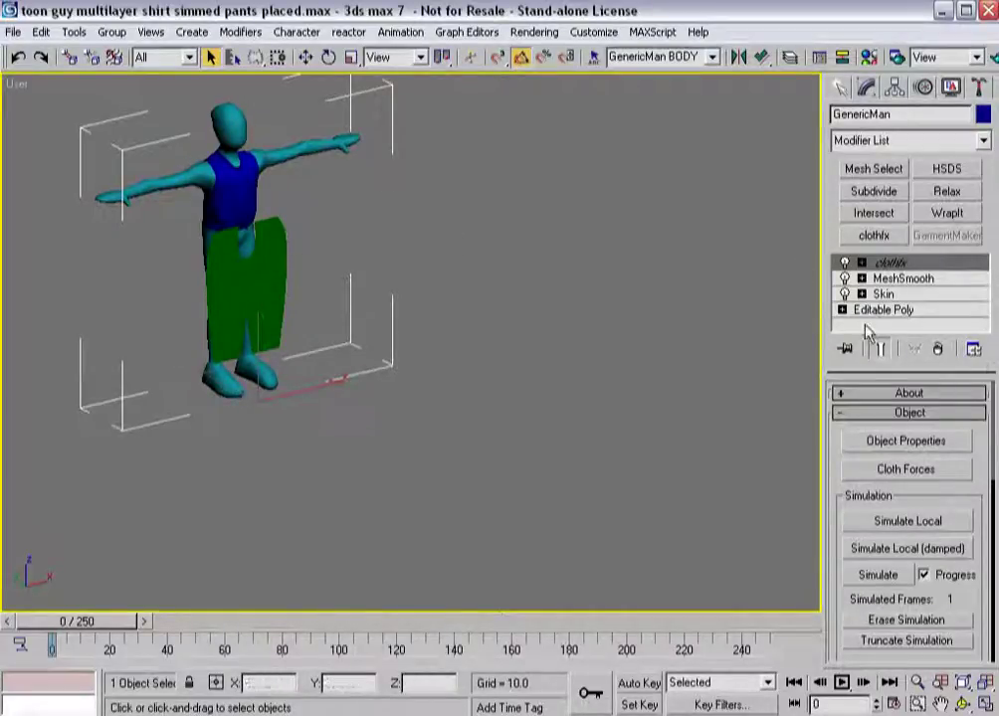
left_click(865, 440)
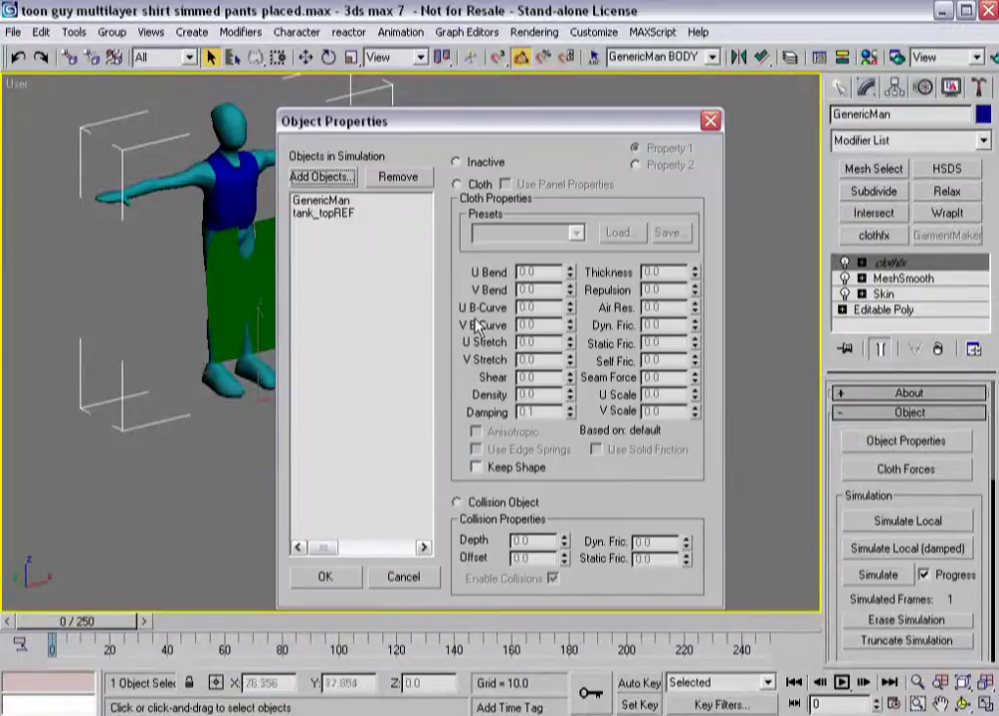
left_click(321, 176)
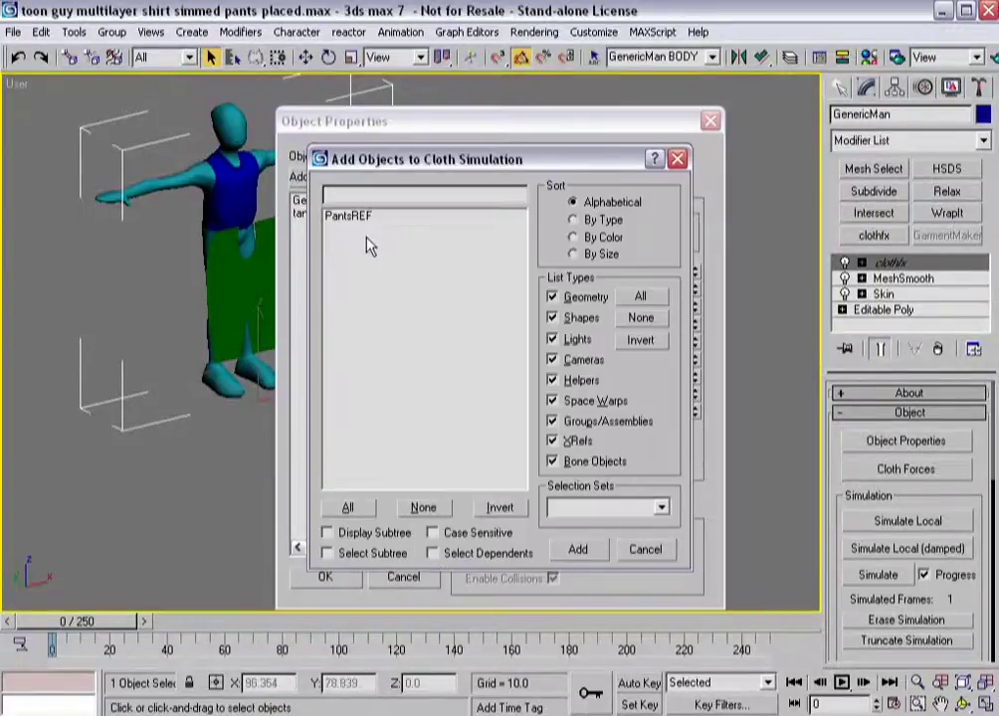
left_click(577, 548)
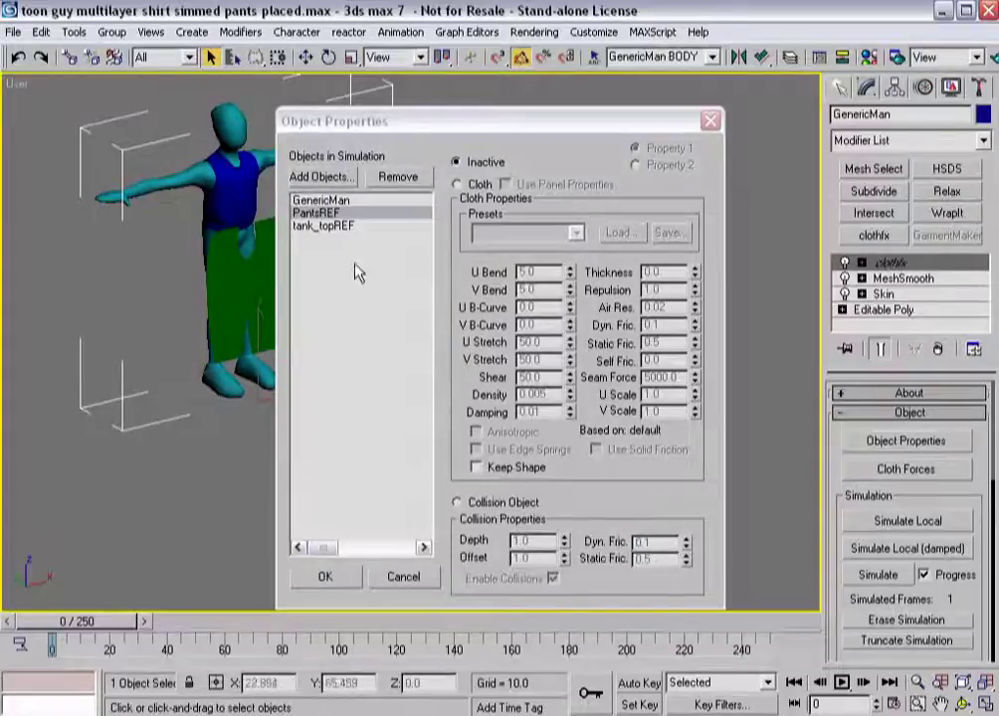
left_click(456, 184)
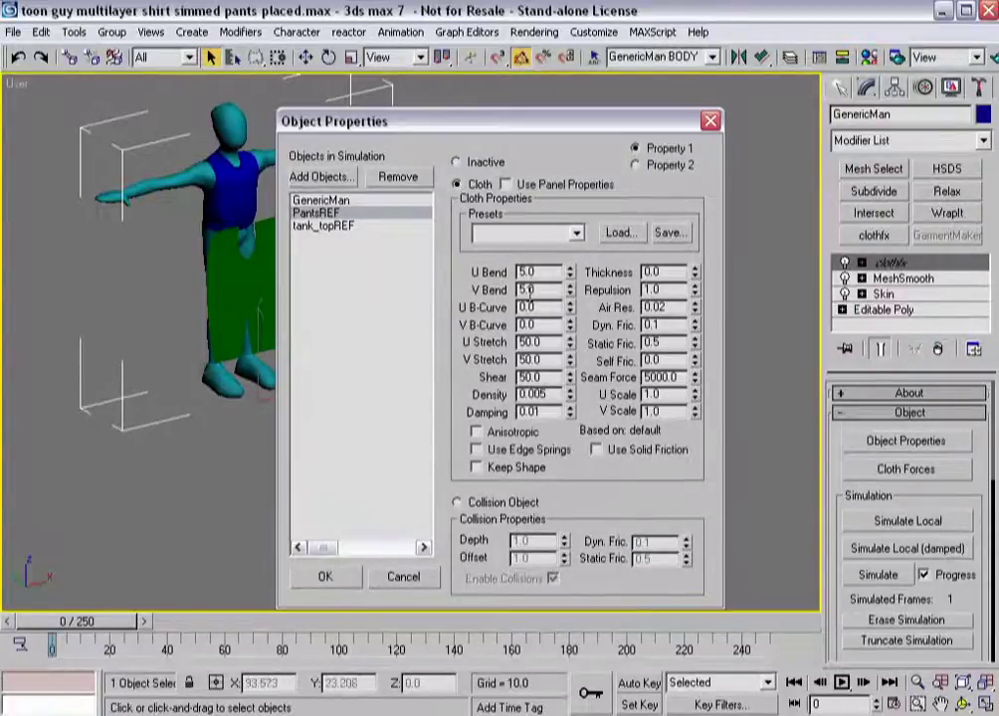
left_click(322, 226)
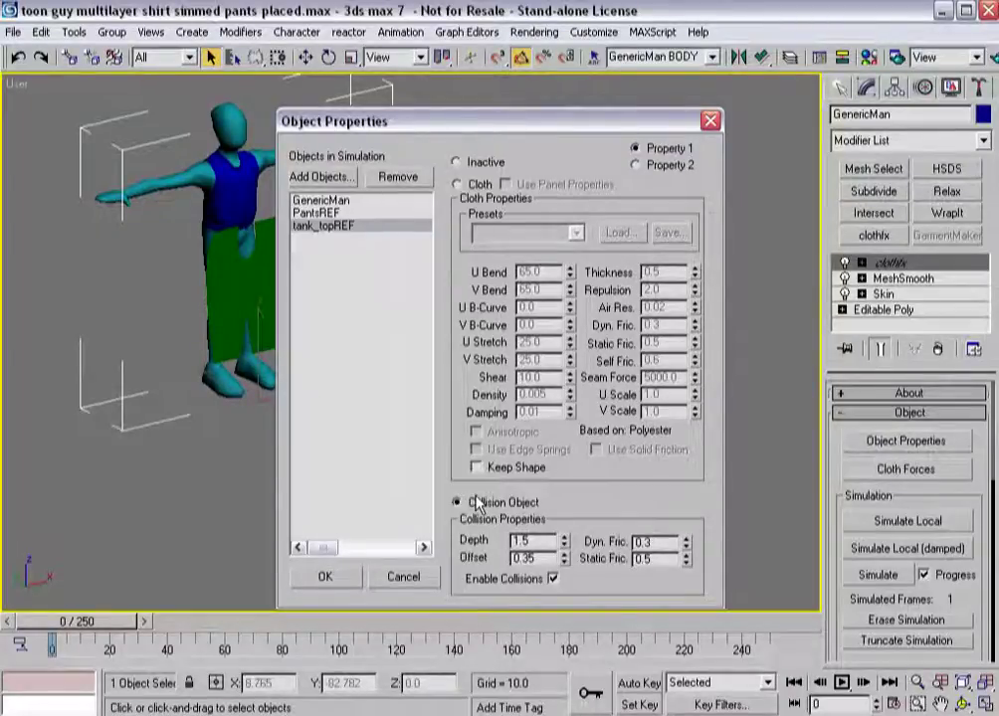
left_click(324, 578)
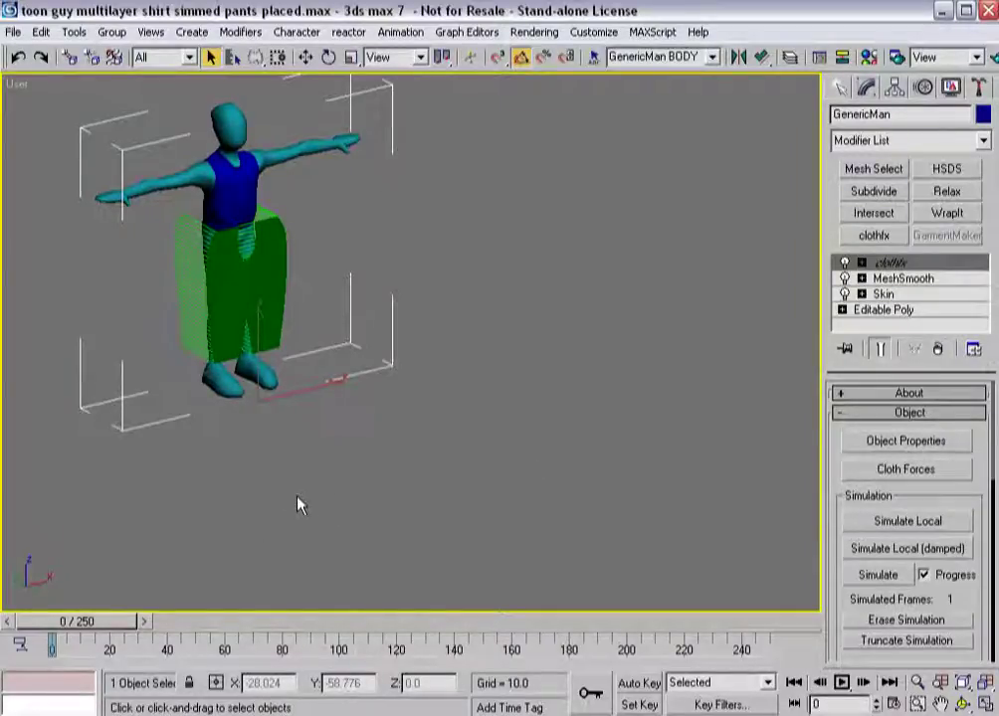
mouse_move(55, 626)
left_mouse_down()
mouse_move(144, 627)
mouse_move(57, 630)
left_mouse_up()
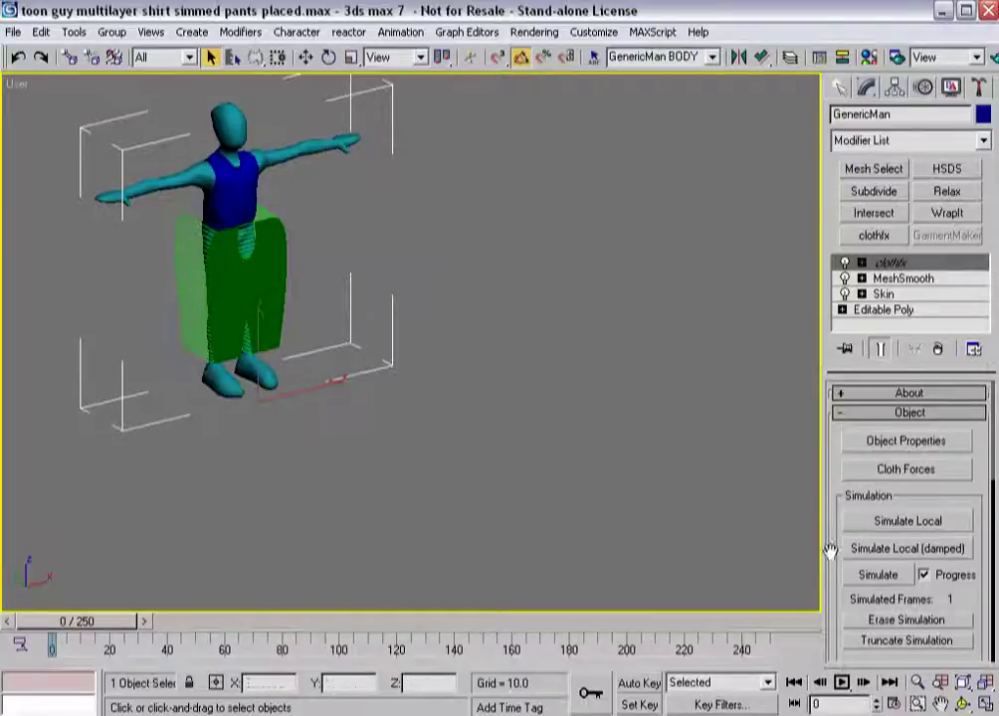
left_click_drag(829, 546, 809, 339)
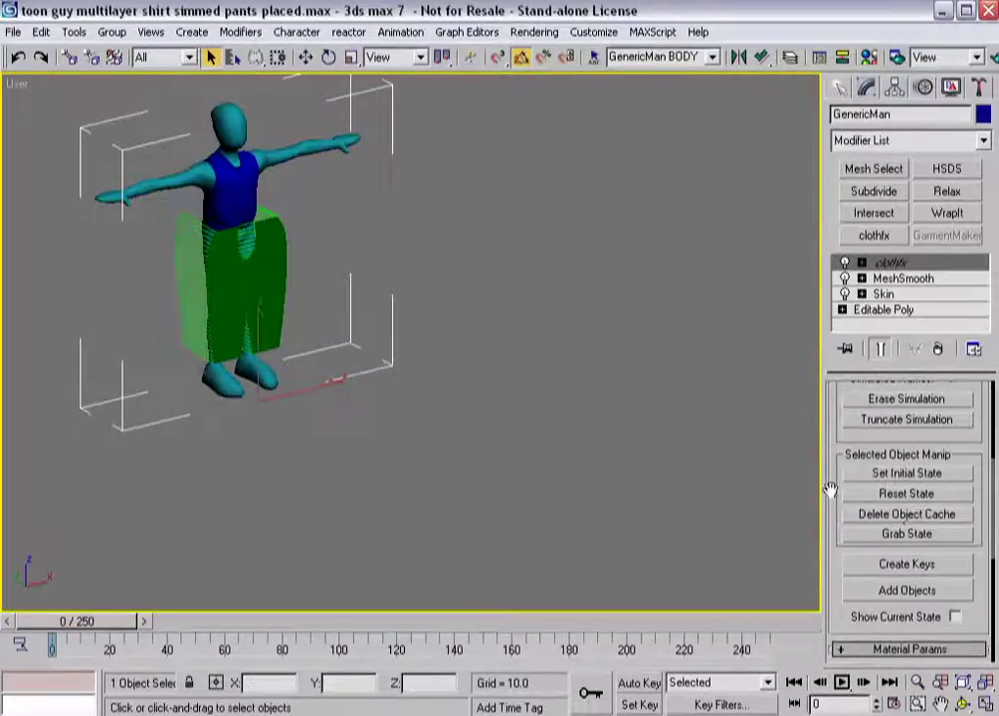
left_click_drag(837, 418, 811, 642)
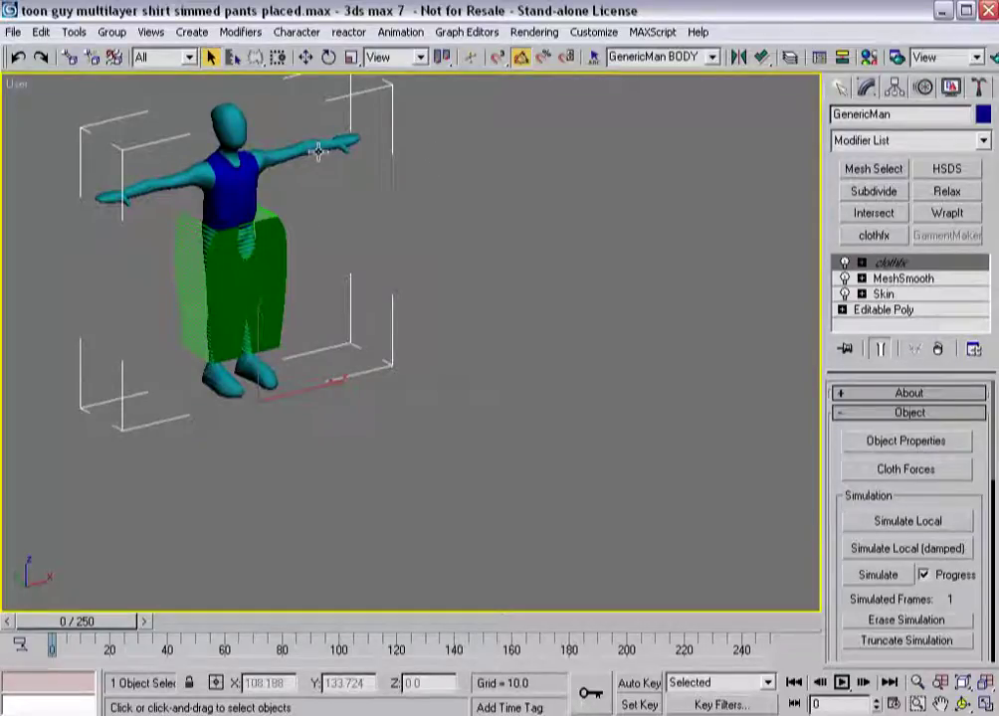
Select PantsREF, check its clothfx simulation parameters, and start the local simulation of the pants around the character.
left_click(277, 263)
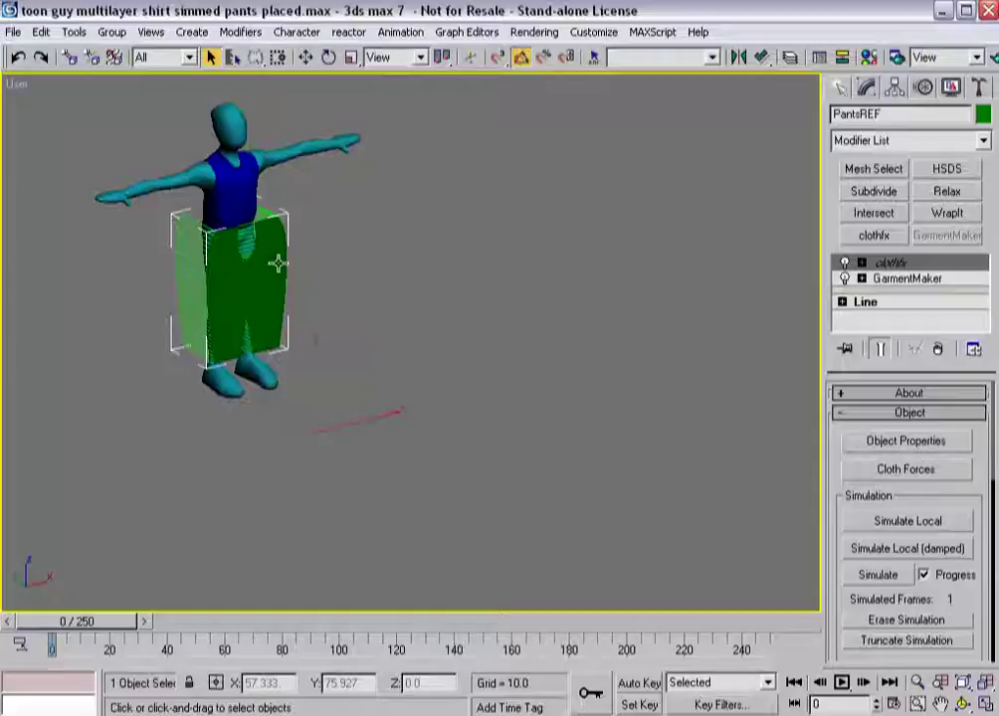
middle_click_drag(297, 288, 216, 312, "alt")
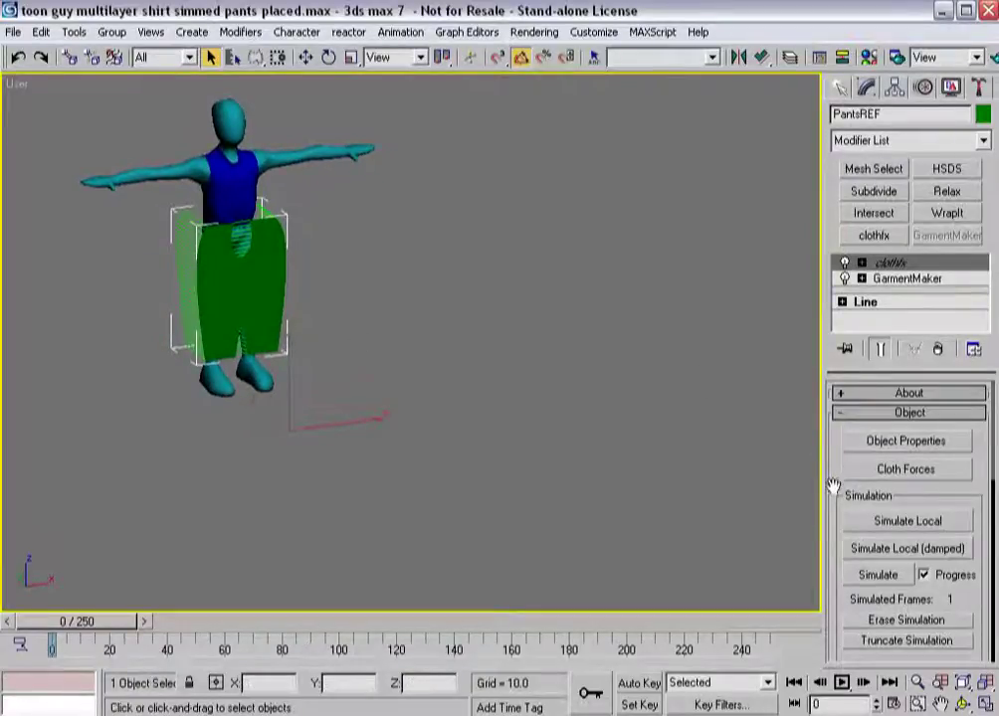
left_click_drag(834, 487, 808, 2)
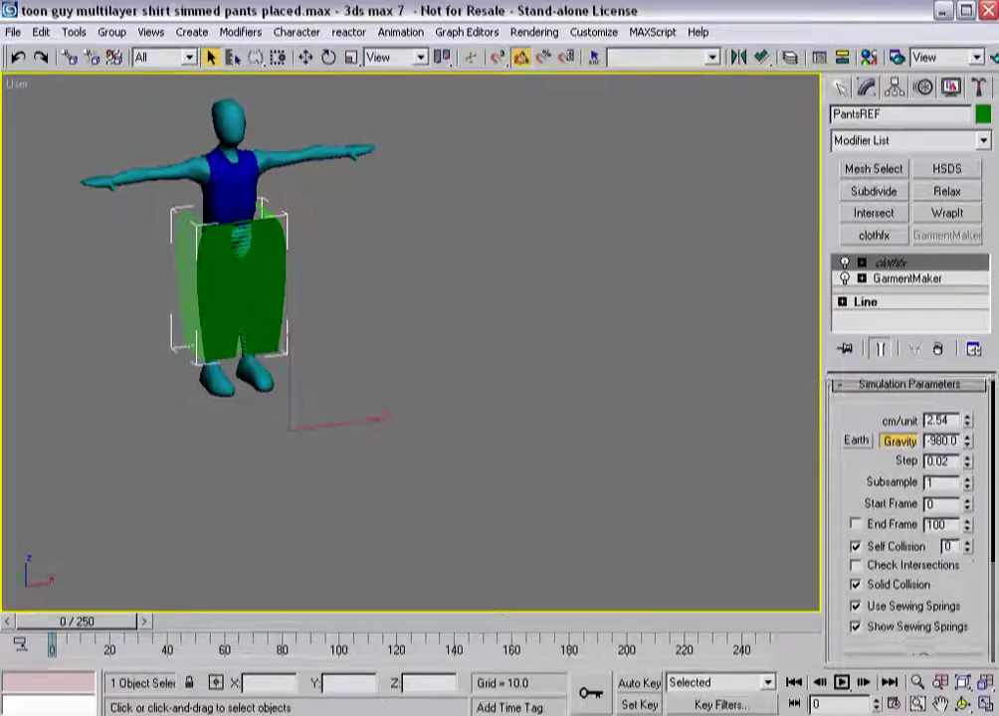
scroll(840, 537, "up", 8)
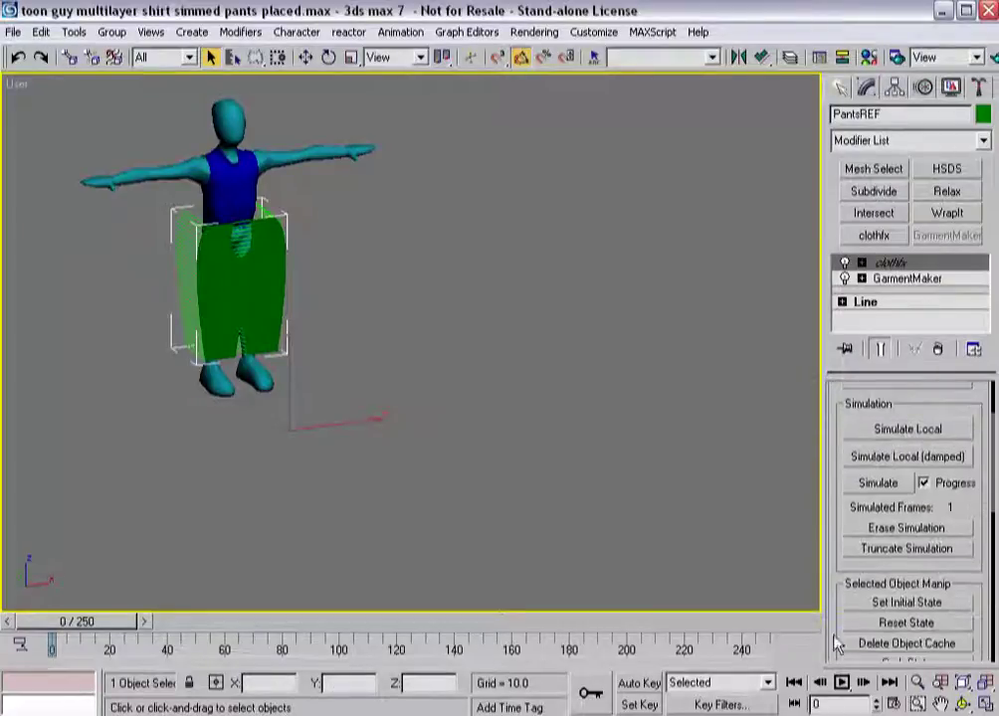
scroll(839, 527, "up", 2)
left_click(870, 509)
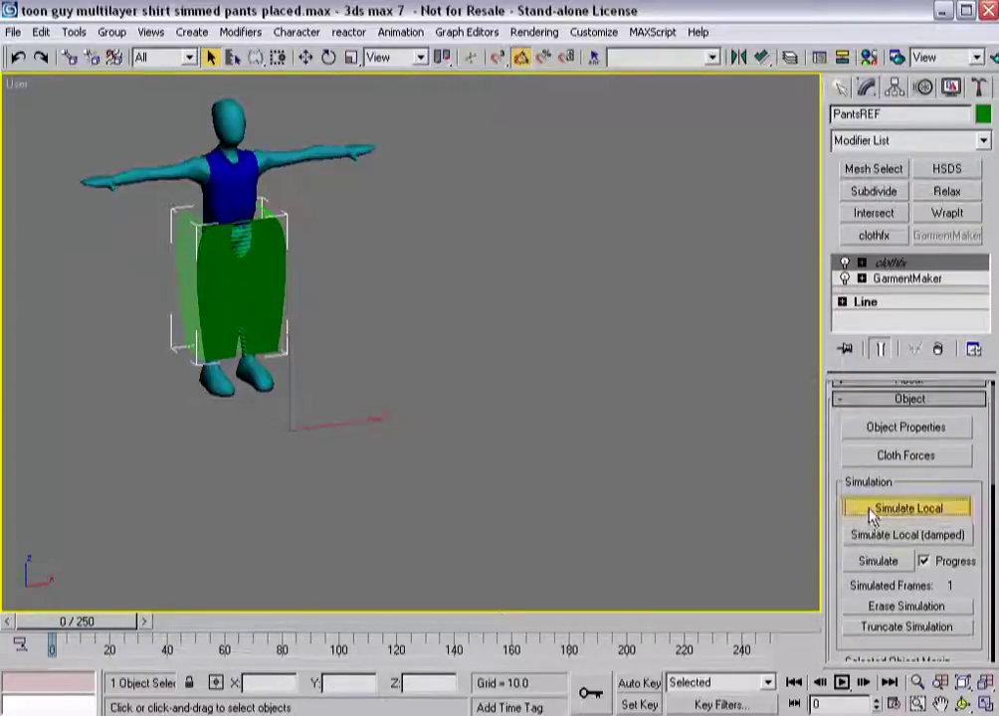